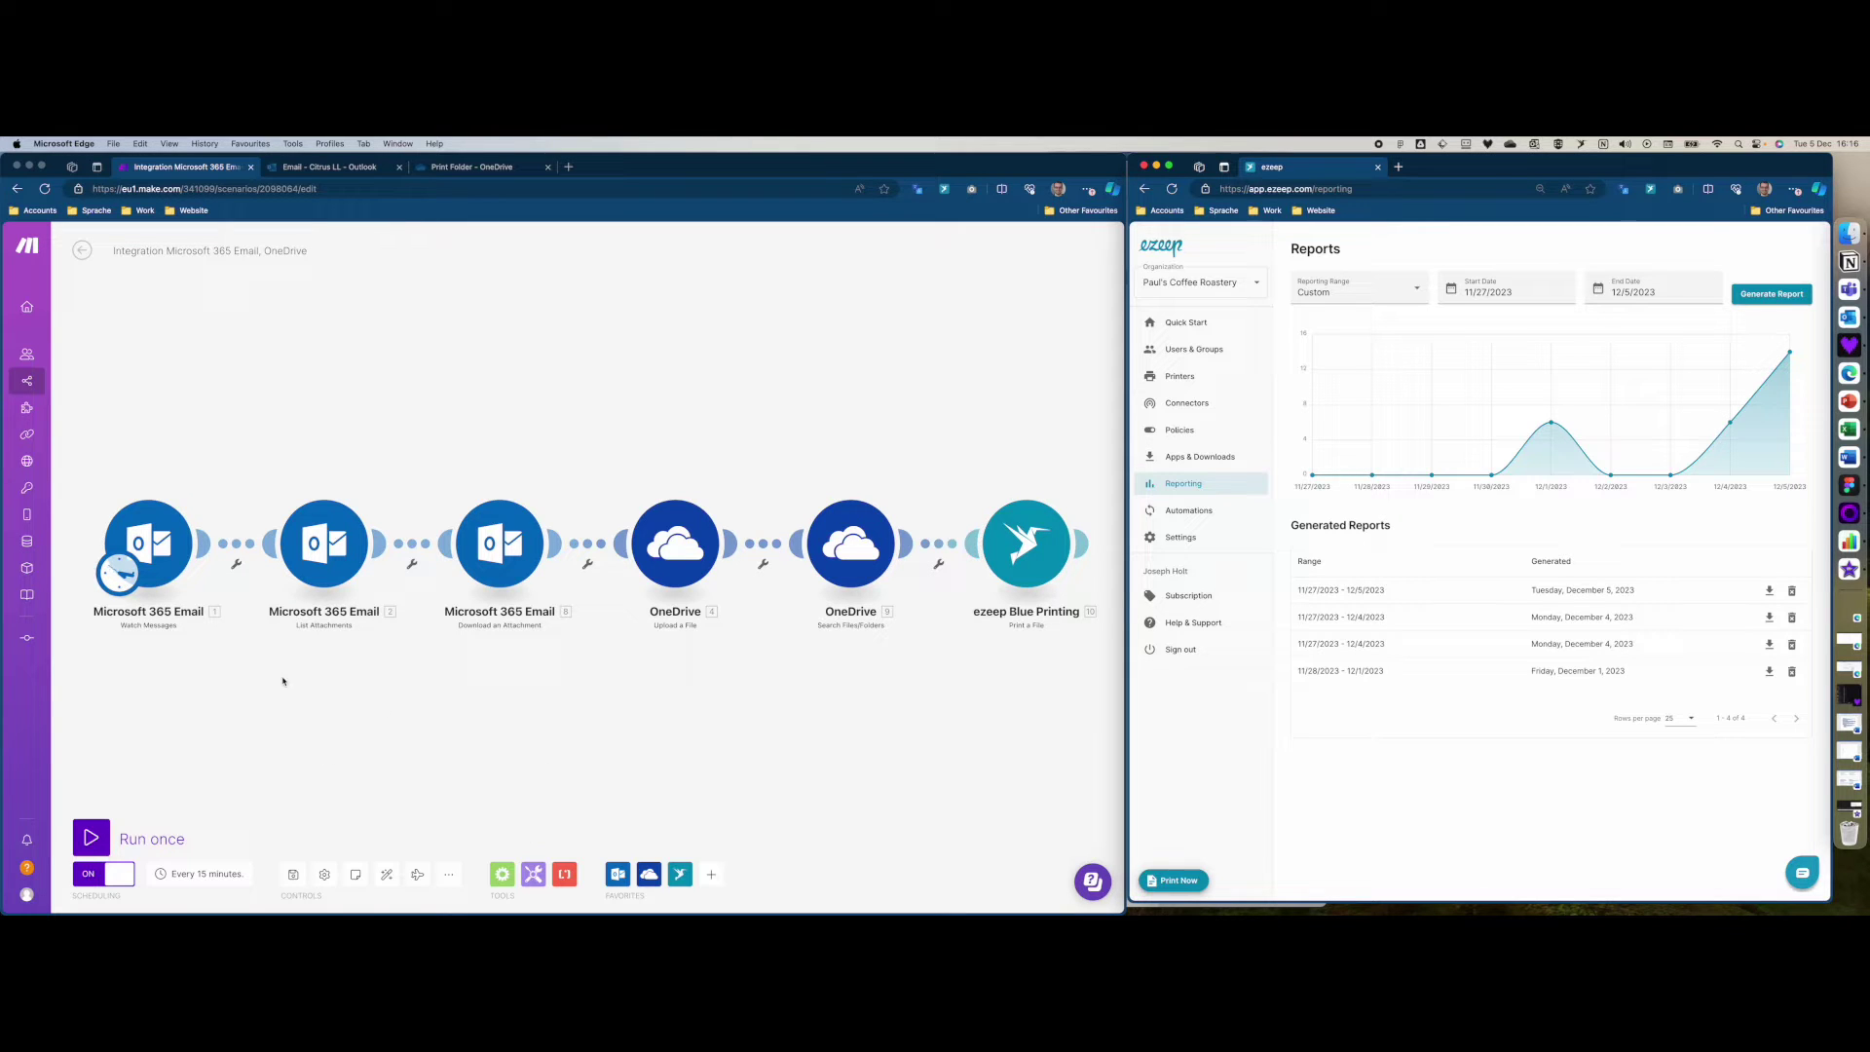
- Review the settings of the Outlook email trigger, attachment-listing and attachment-download modules
{"action": "left_click", "coordinate": [151, 546]}
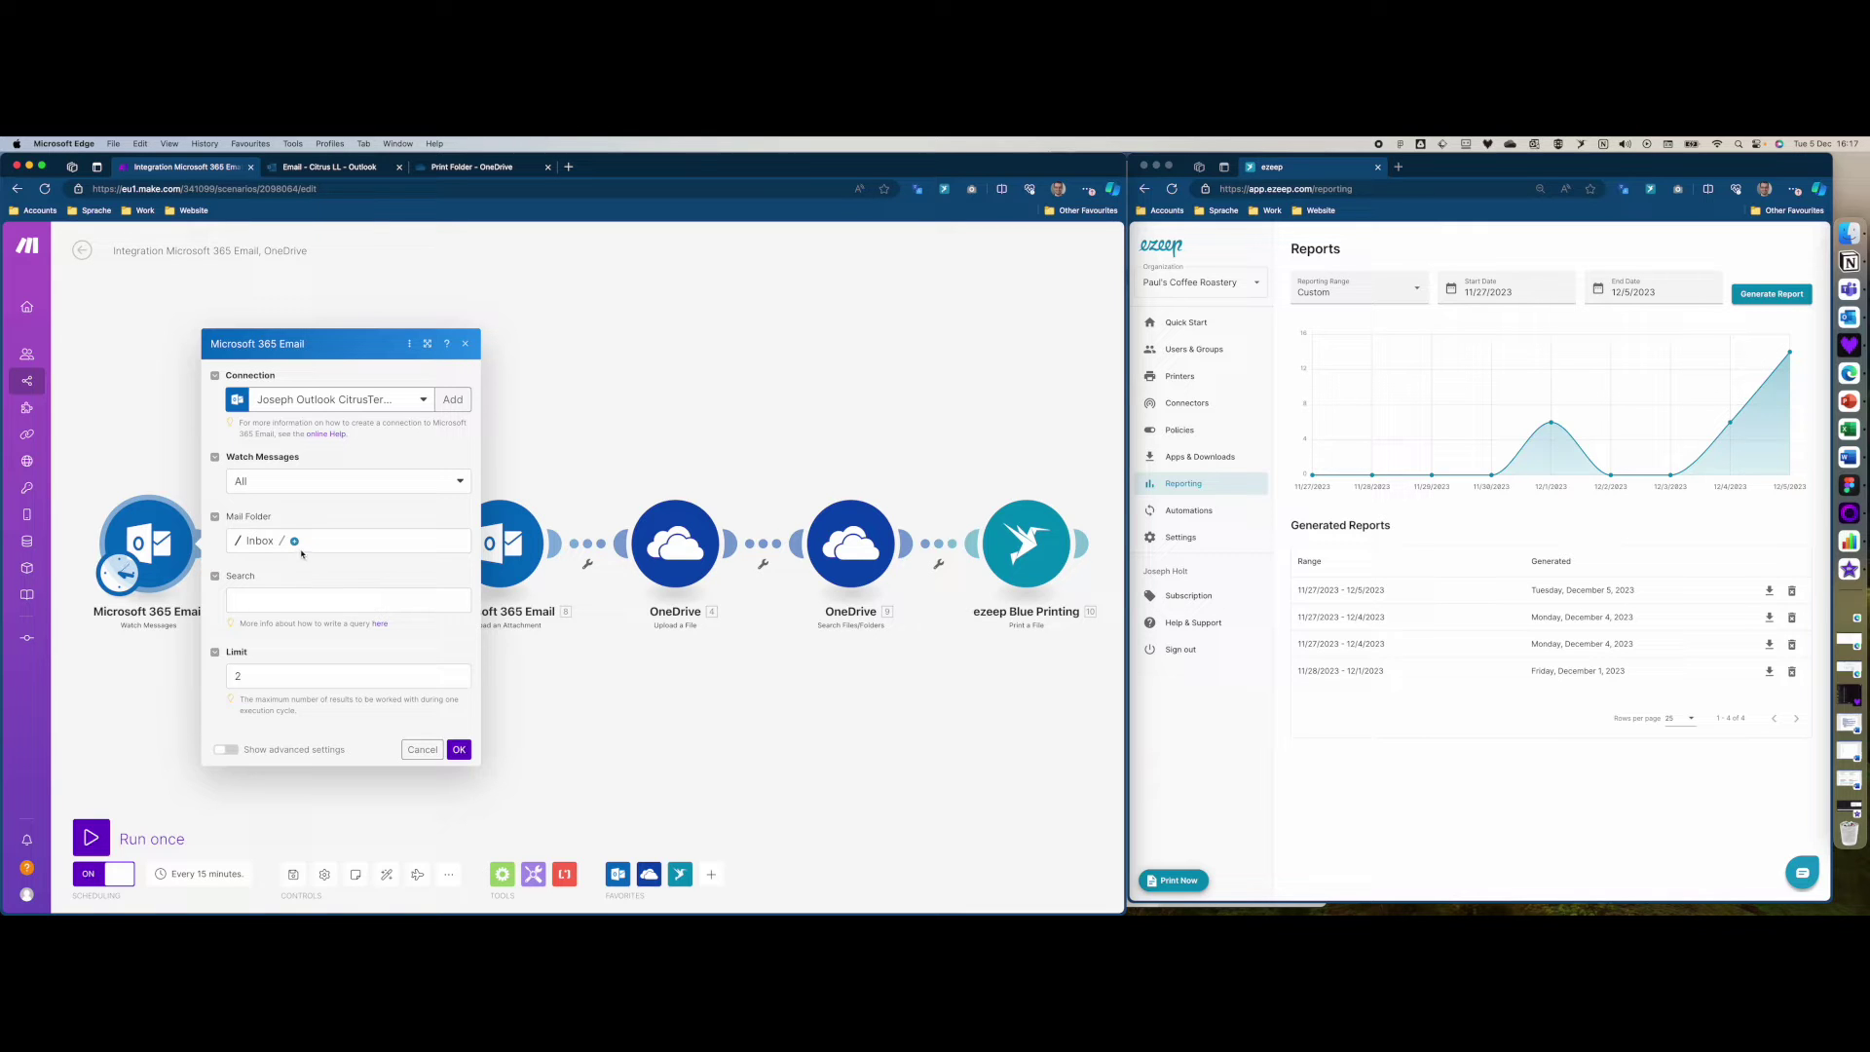
{"action": "left_click", "coordinate": [576, 678]}
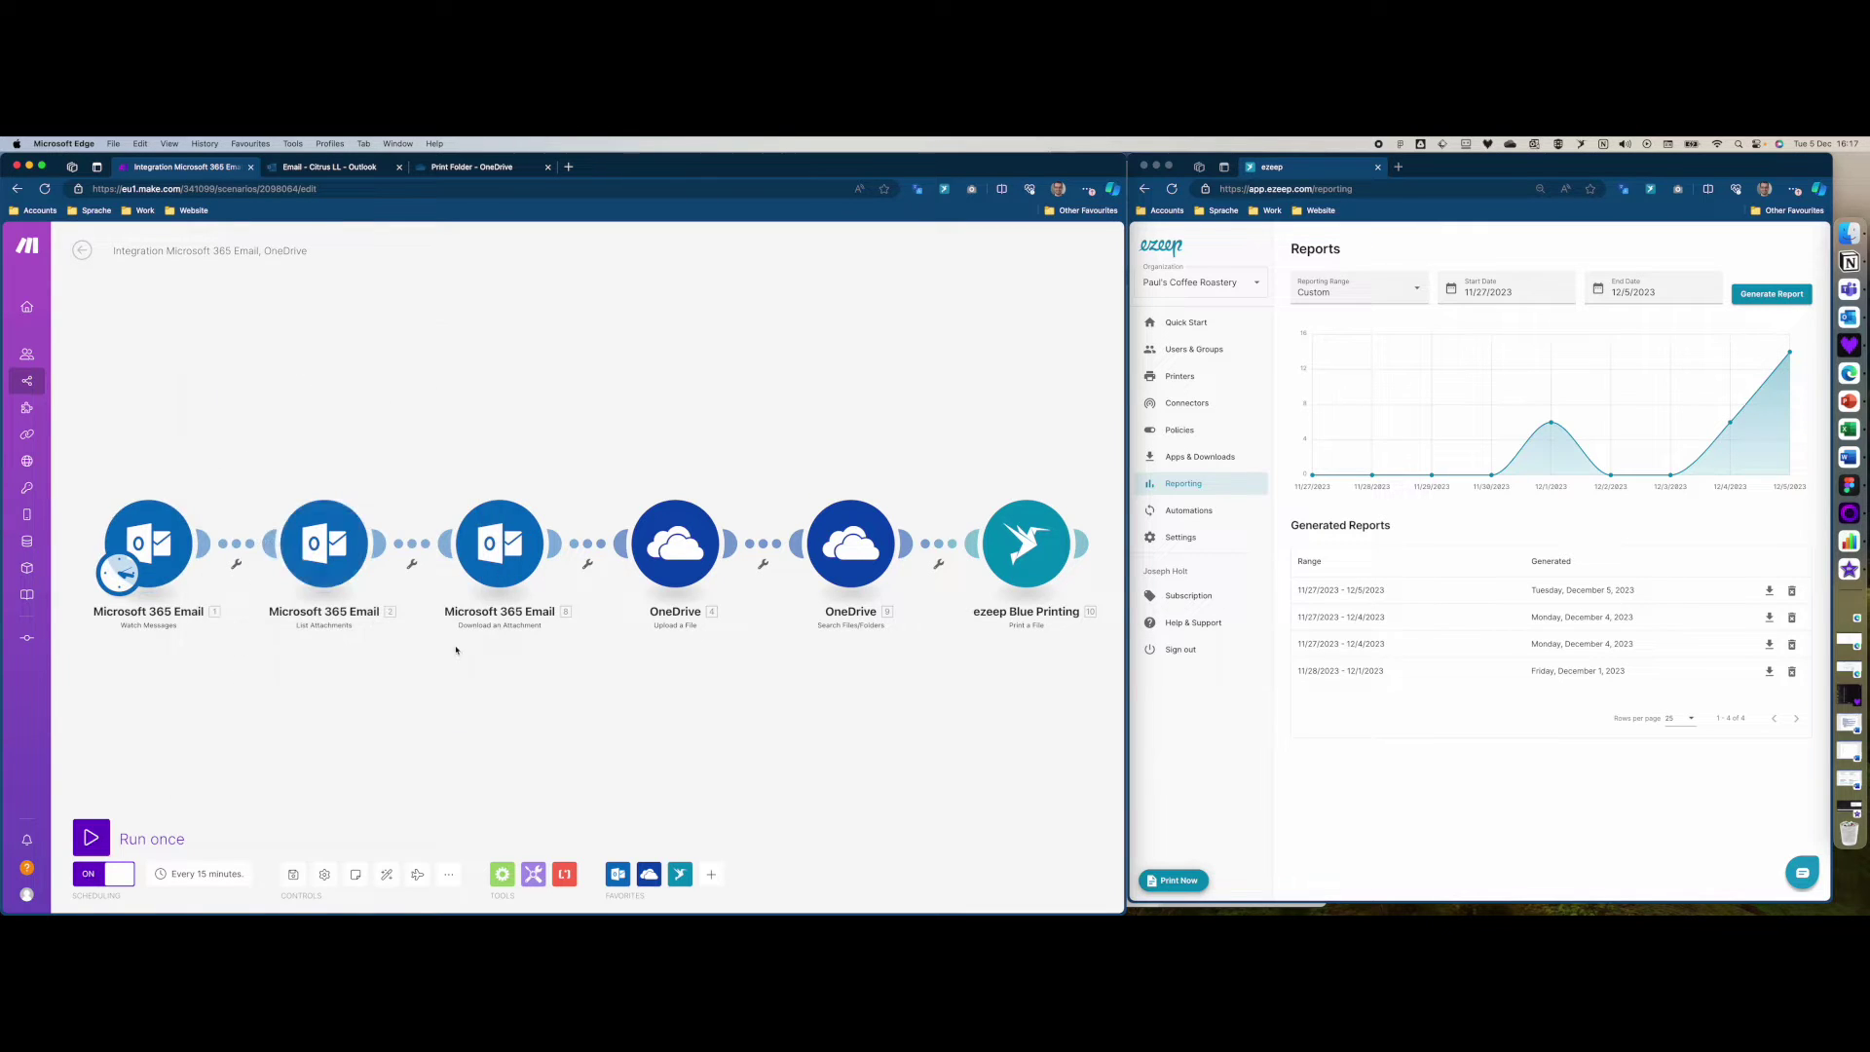
{"action": "left_click", "coordinate": [316, 550]}
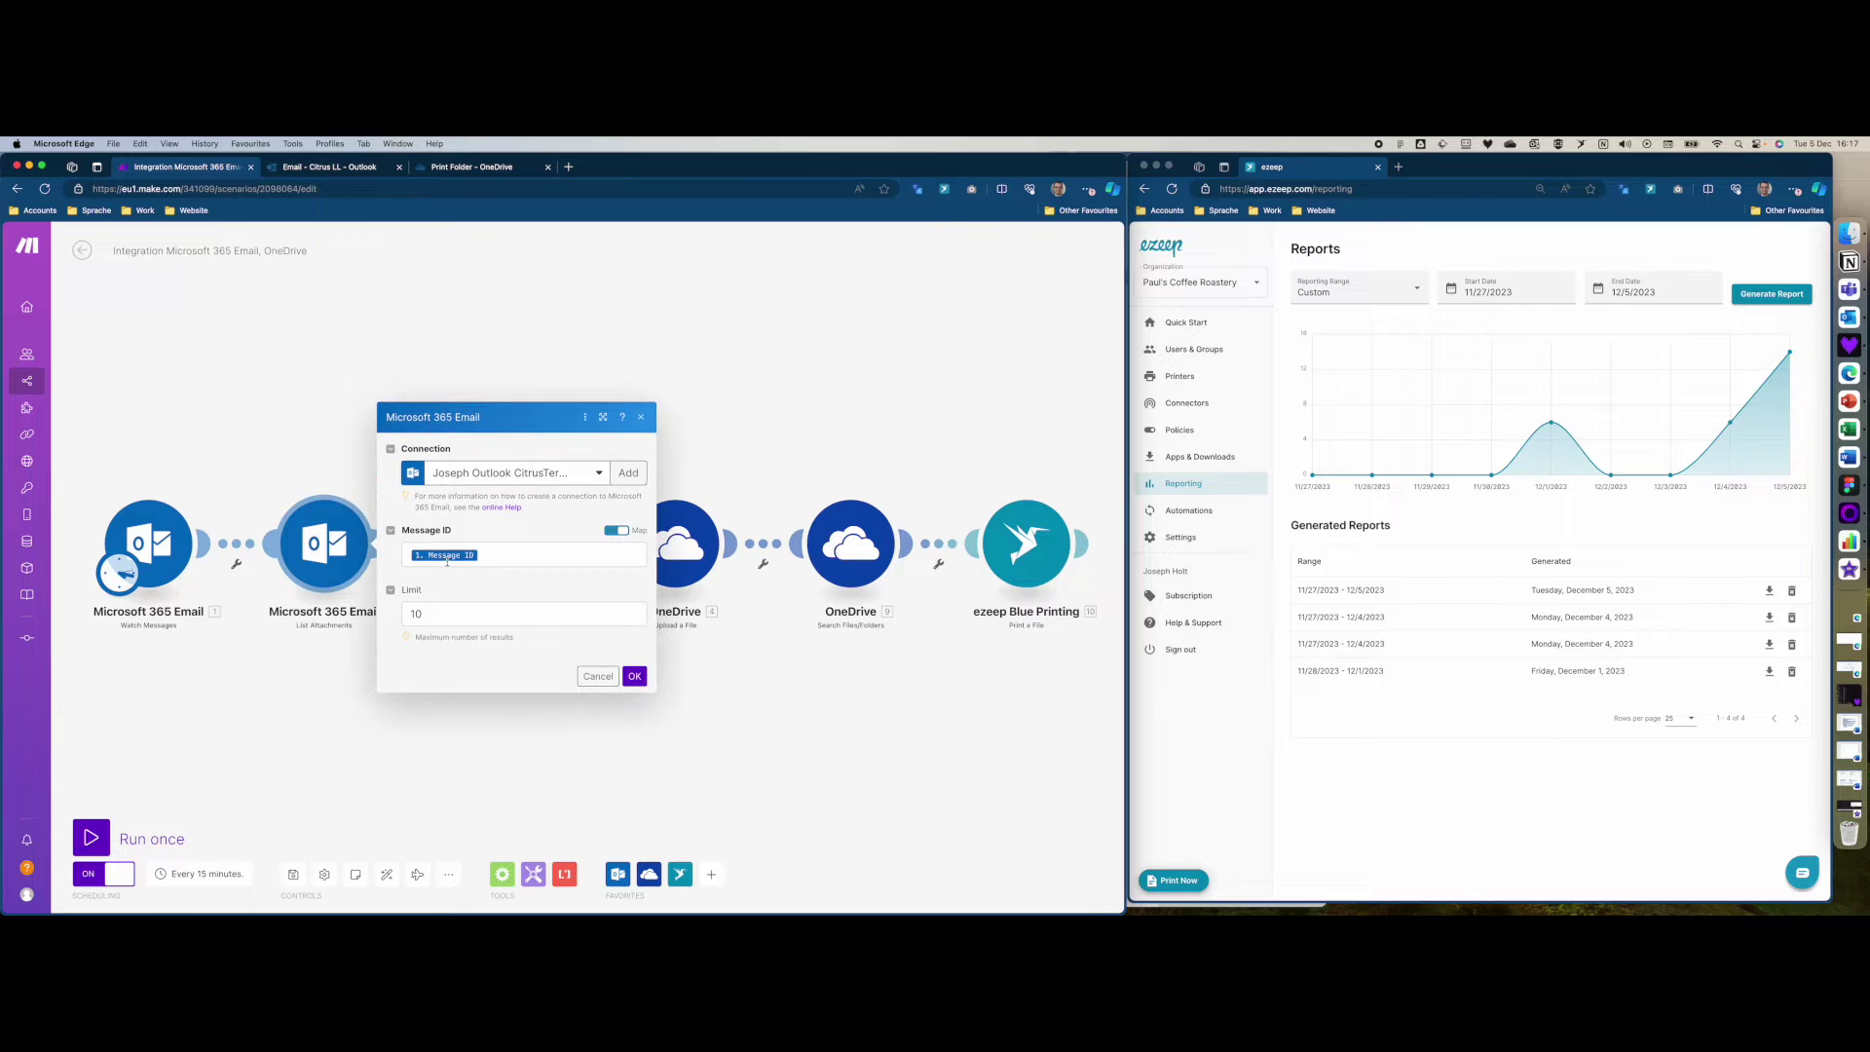
{"action": "left_click", "coordinate": [469, 716]}
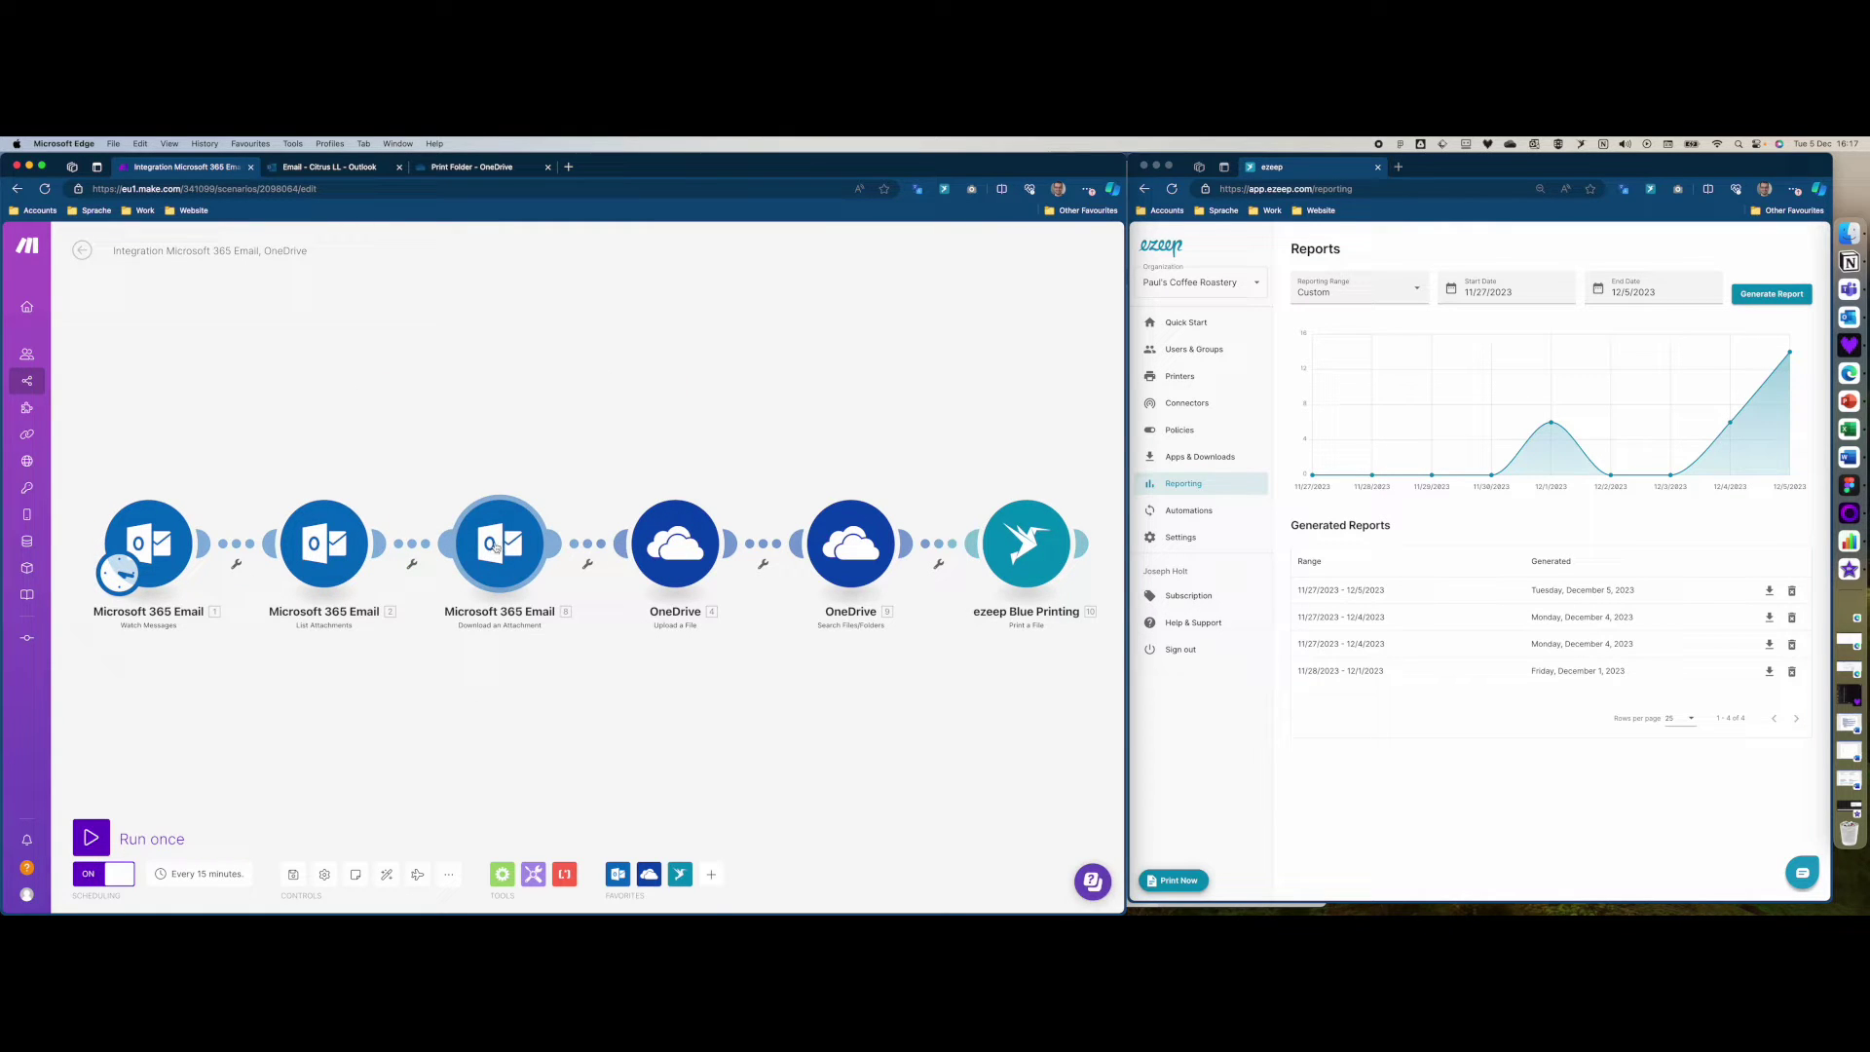
{"action": "left_click", "coordinate": [495, 547]}
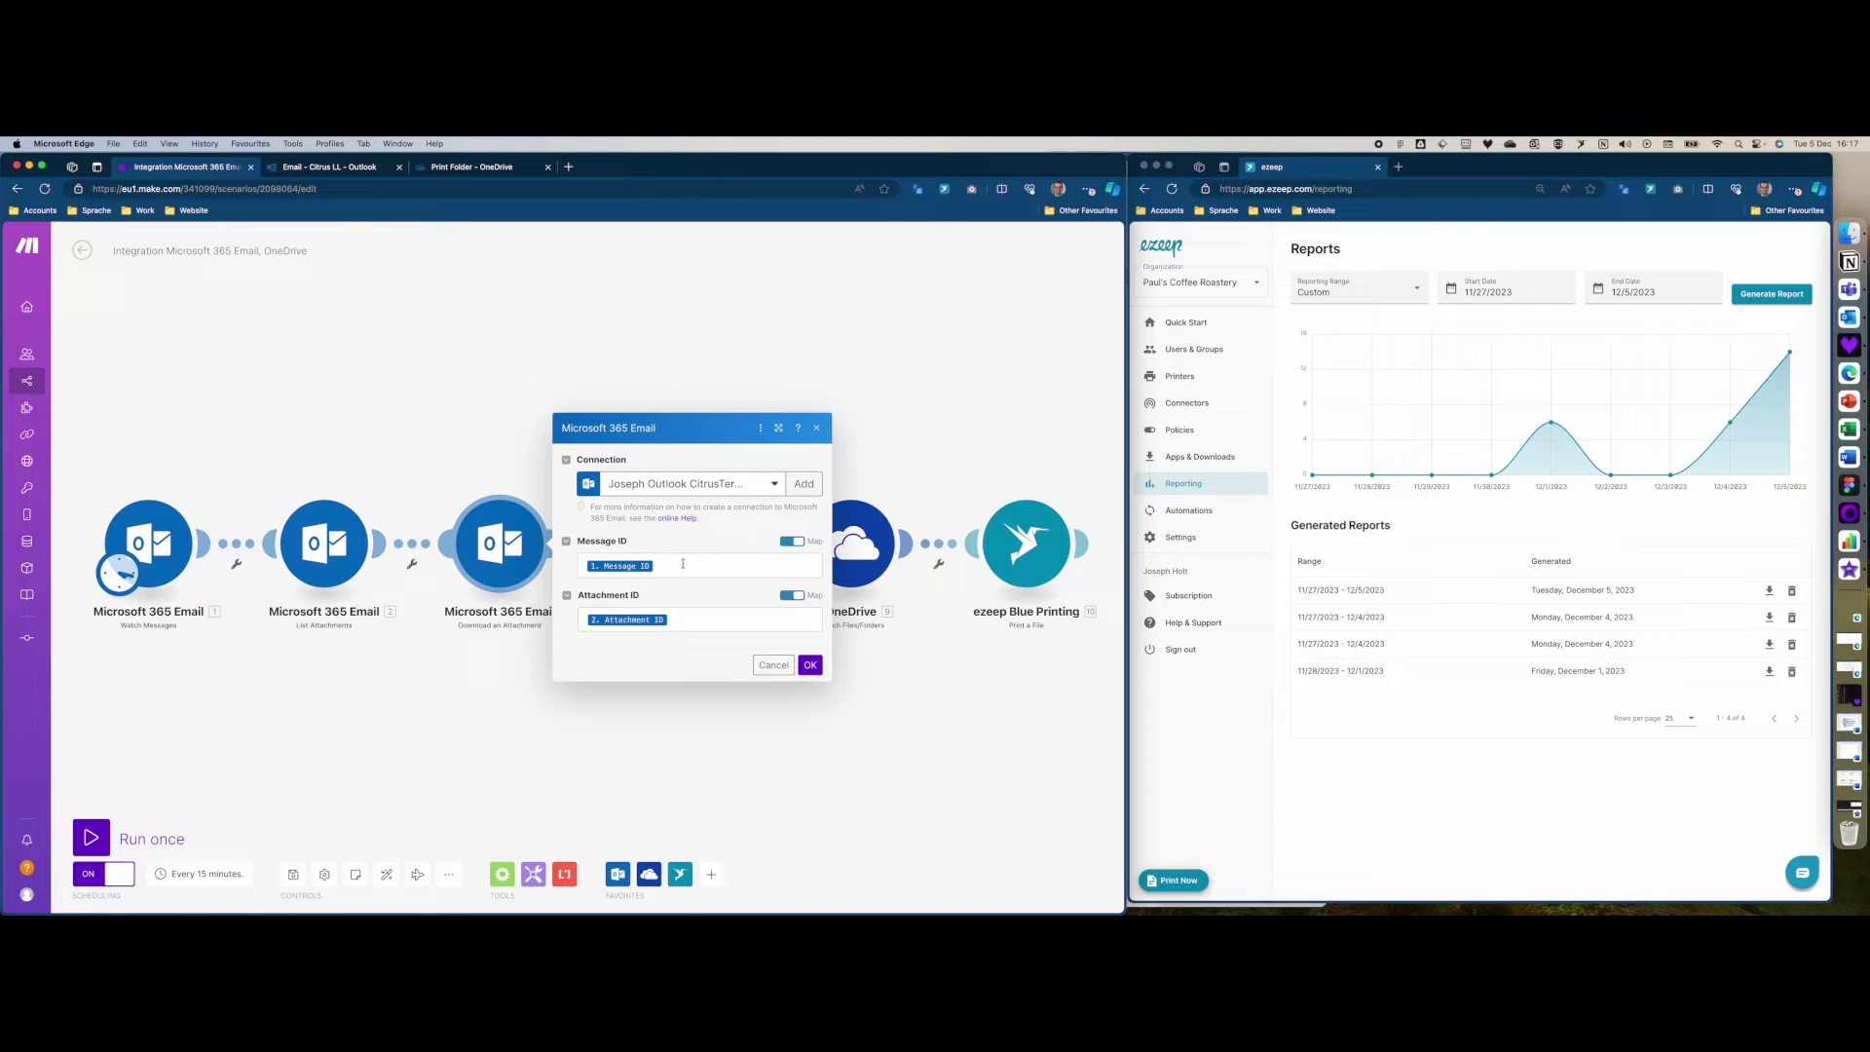
{"action": "left_click", "coordinate": [682, 725]}
- Keep the OneDrive upload module replacing existing files with the same name
{"action": "left_click", "coordinate": [679, 548]}
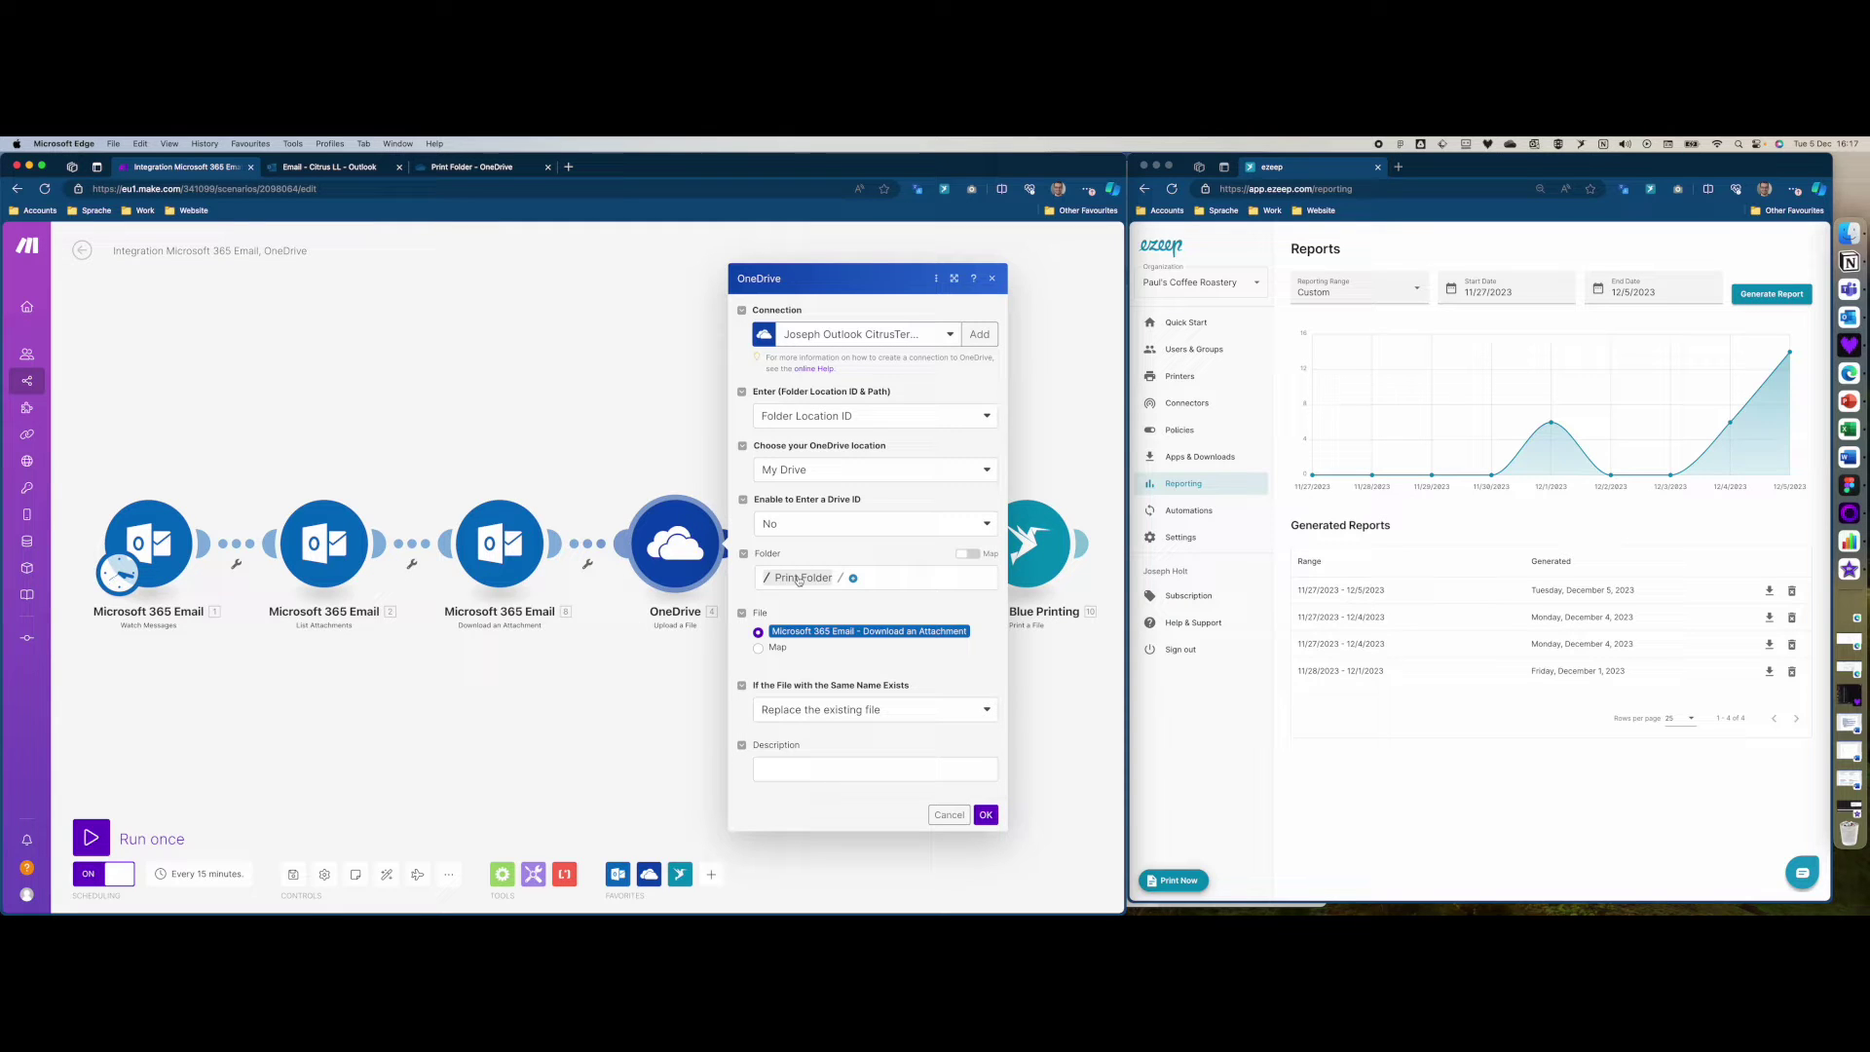
{"action": "left_click", "coordinate": [897, 712]}
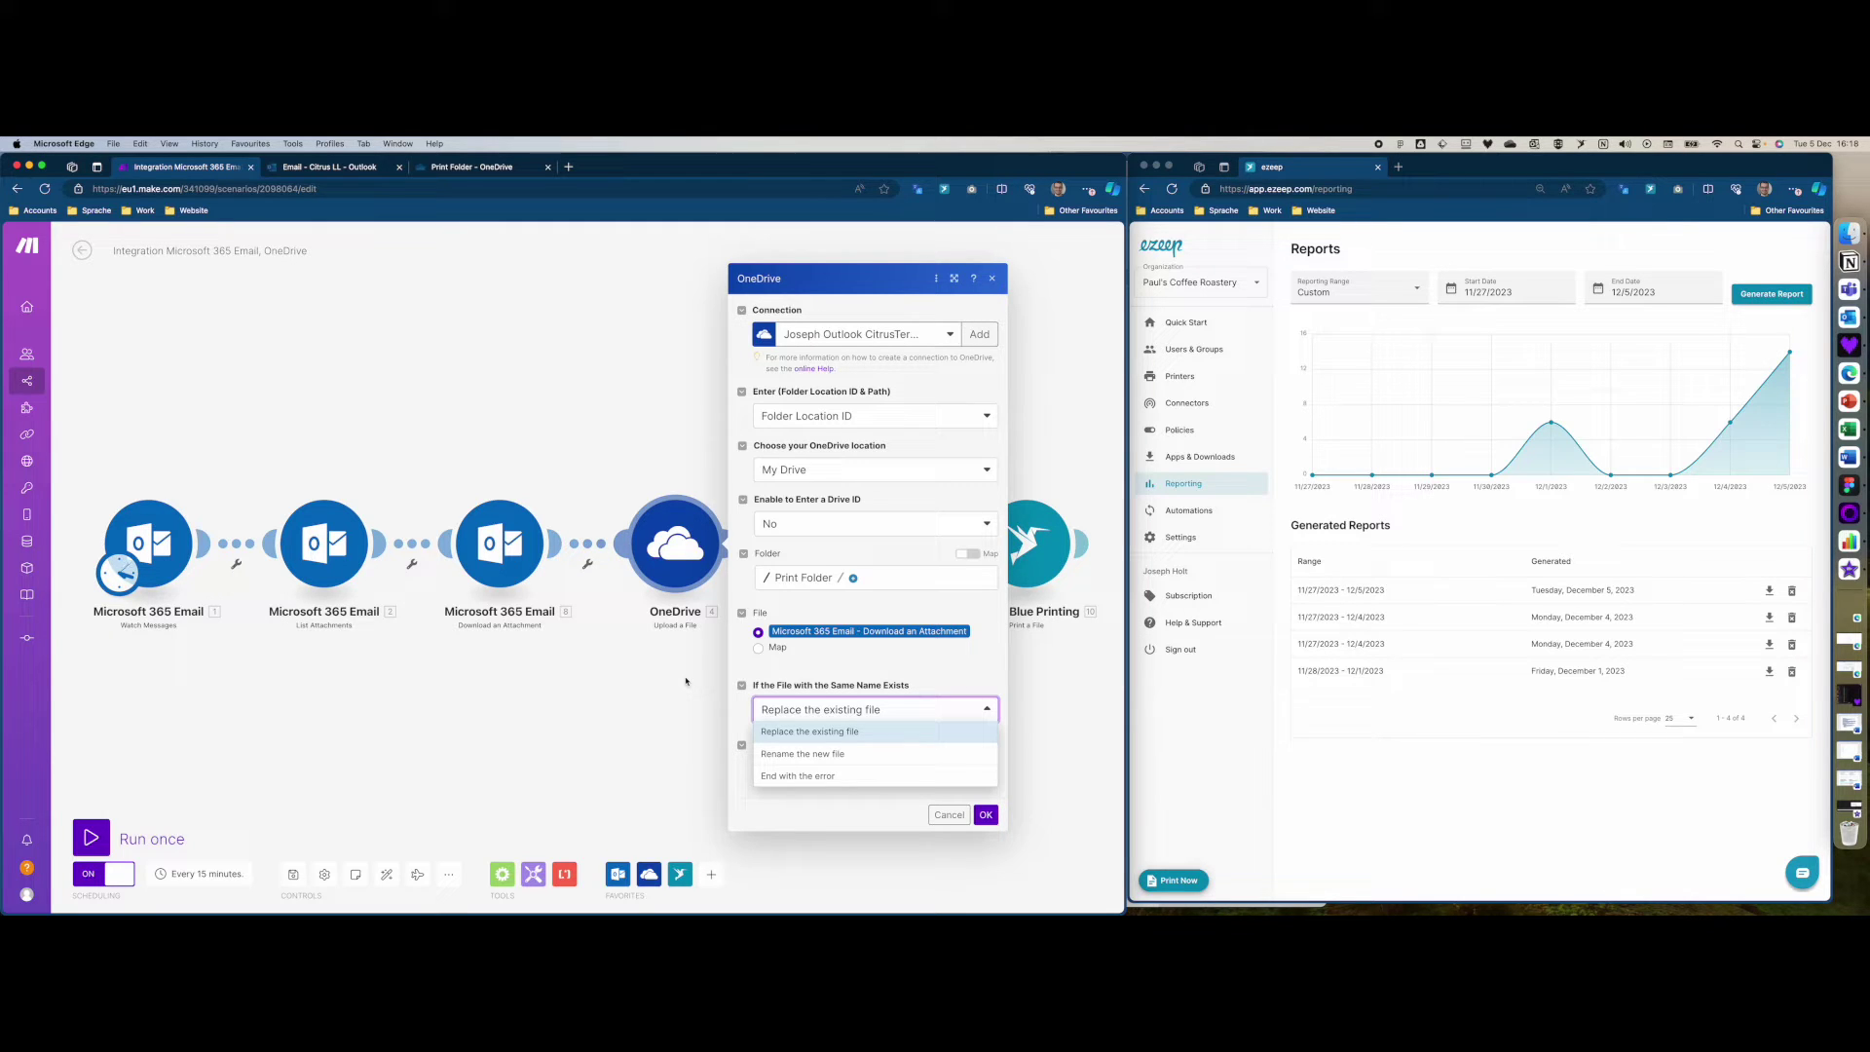
{"action": "left_click", "coordinate": [986, 815]}
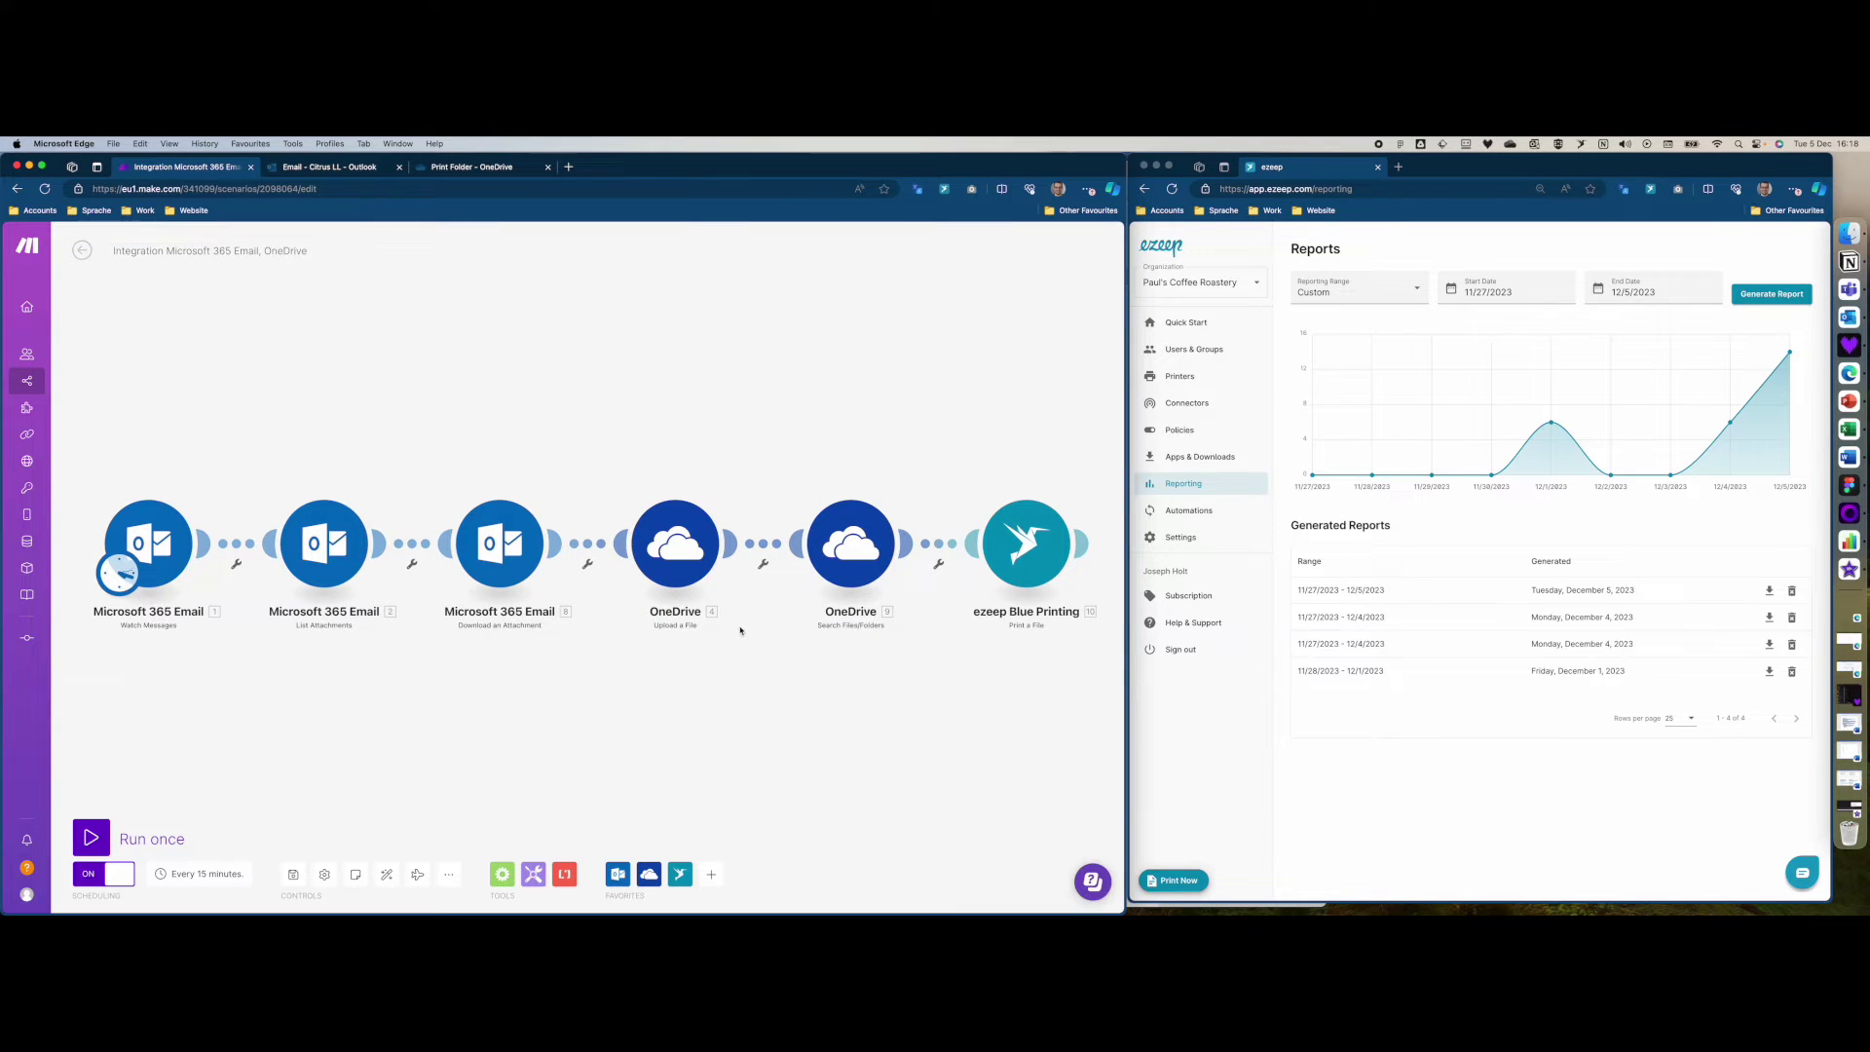
- Review the OneDrive file search and ezeep printing settings, including advanced print options
{"action": "left_click", "coordinate": [847, 557]}
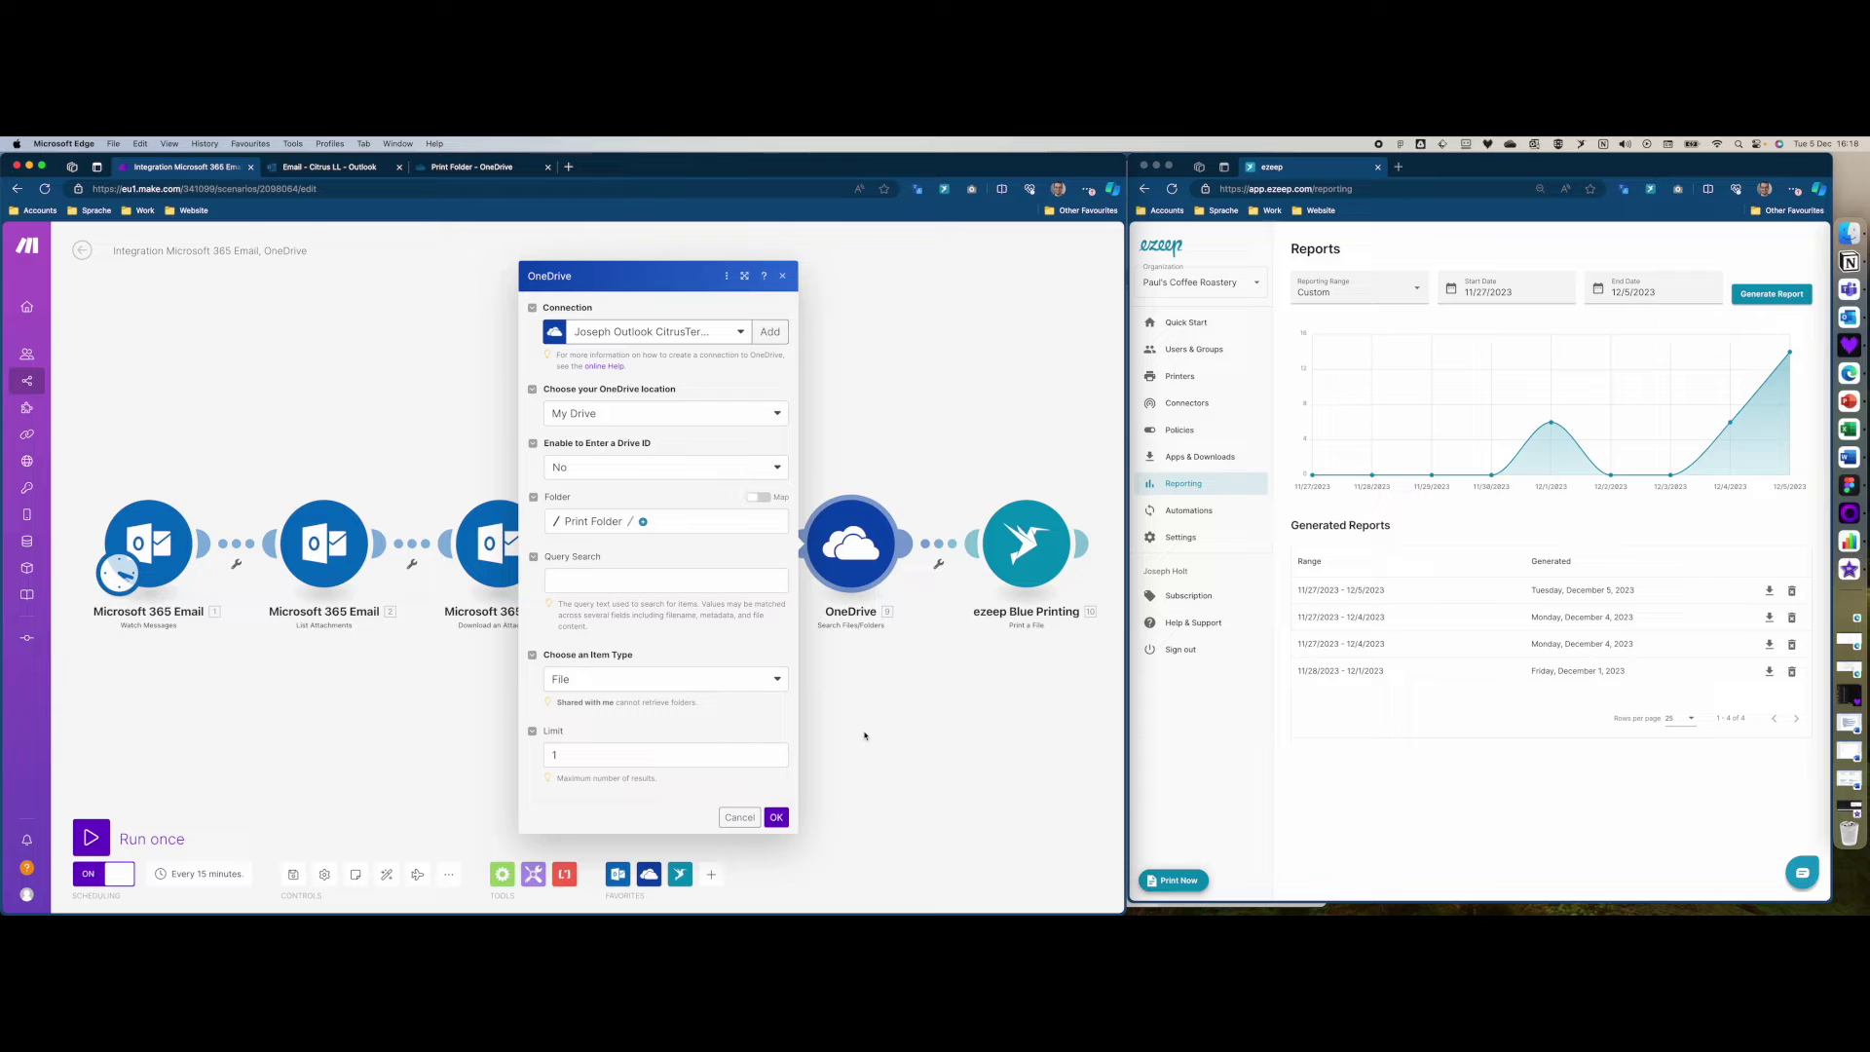
{"action": "left_click", "coordinate": [869, 698]}
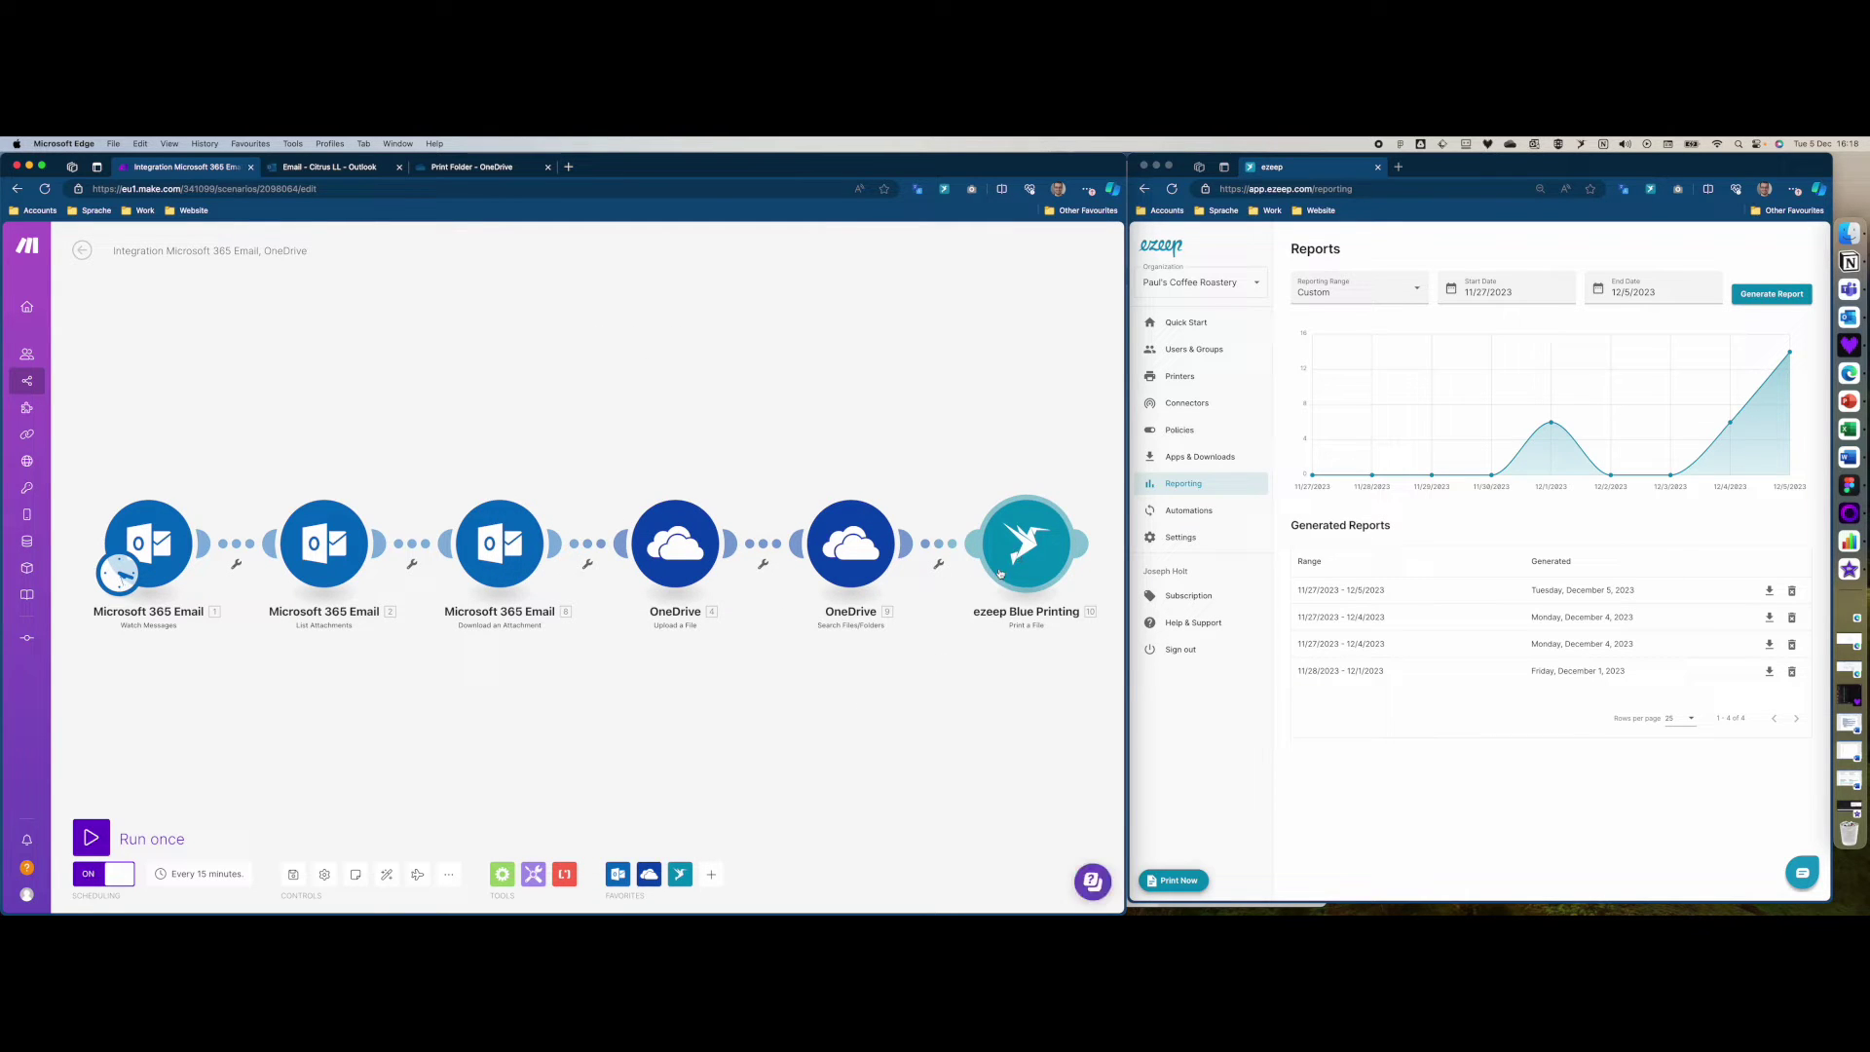
{"action": "left_click", "coordinate": [1027, 549]}
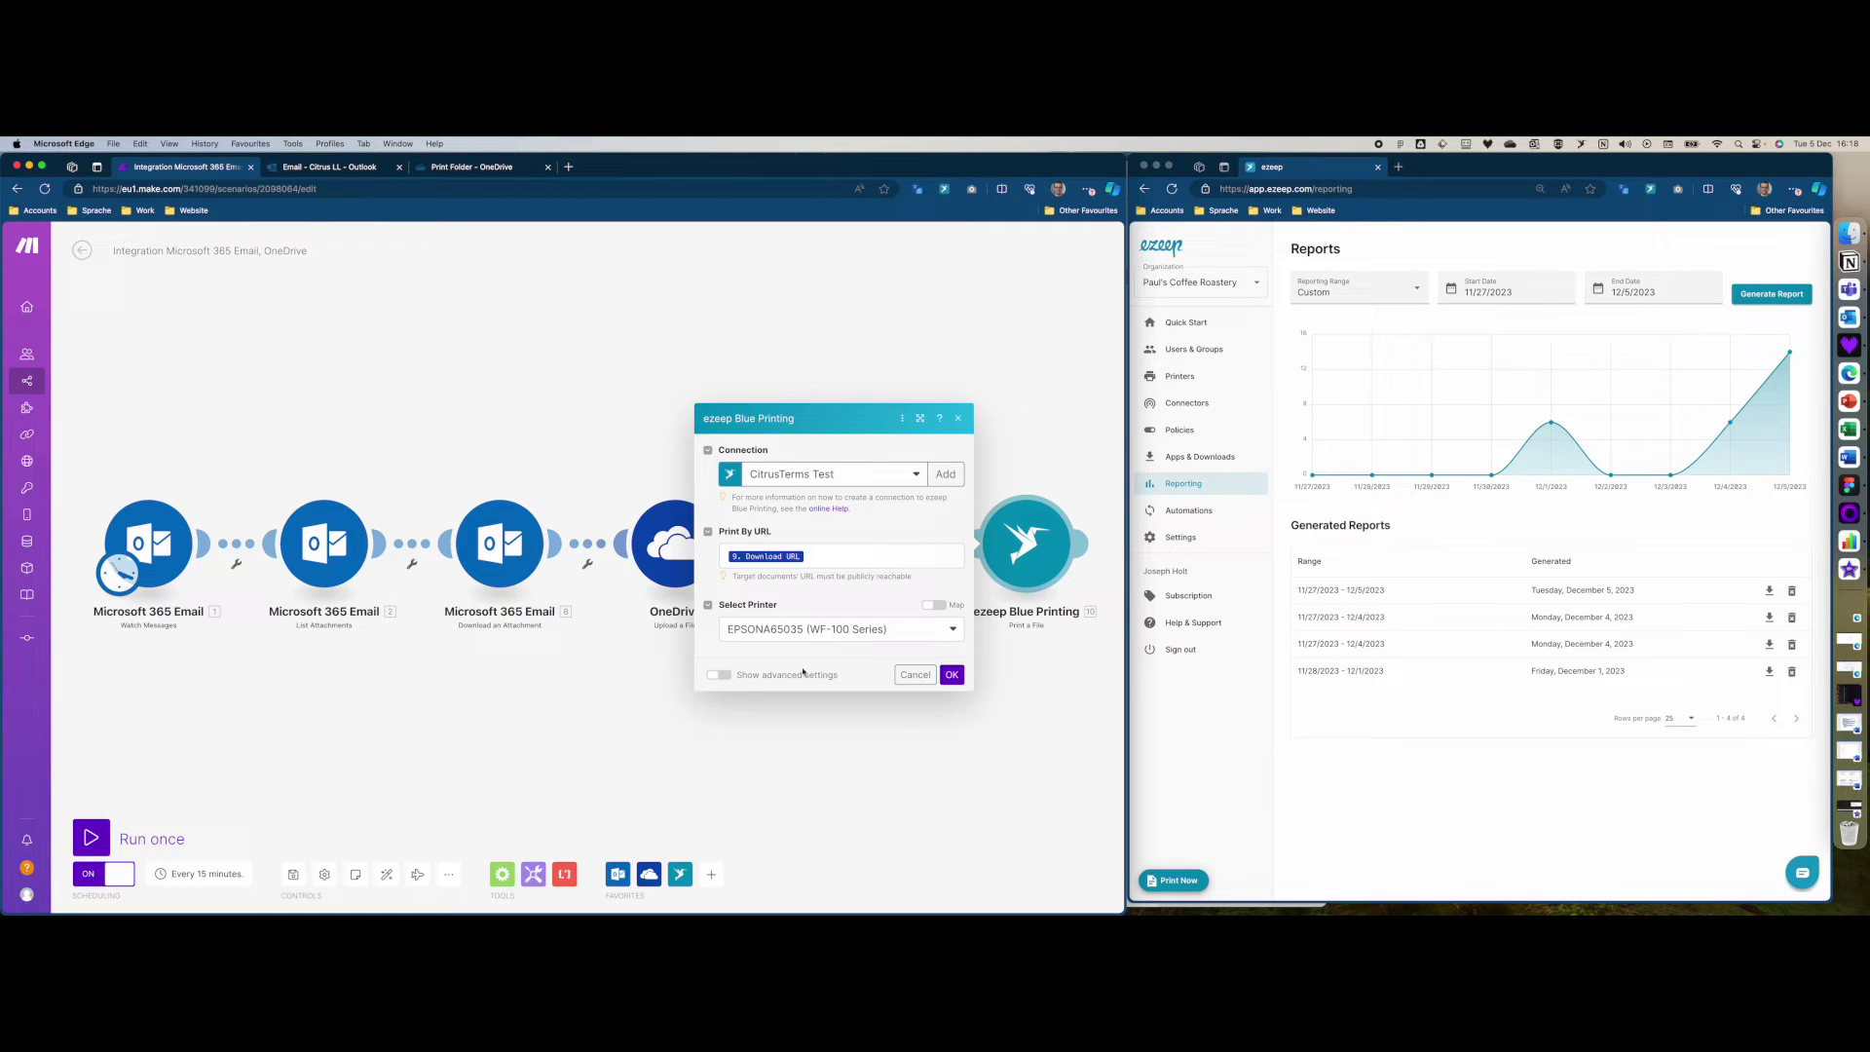
{"action": "left_click", "coordinate": [718, 676]}
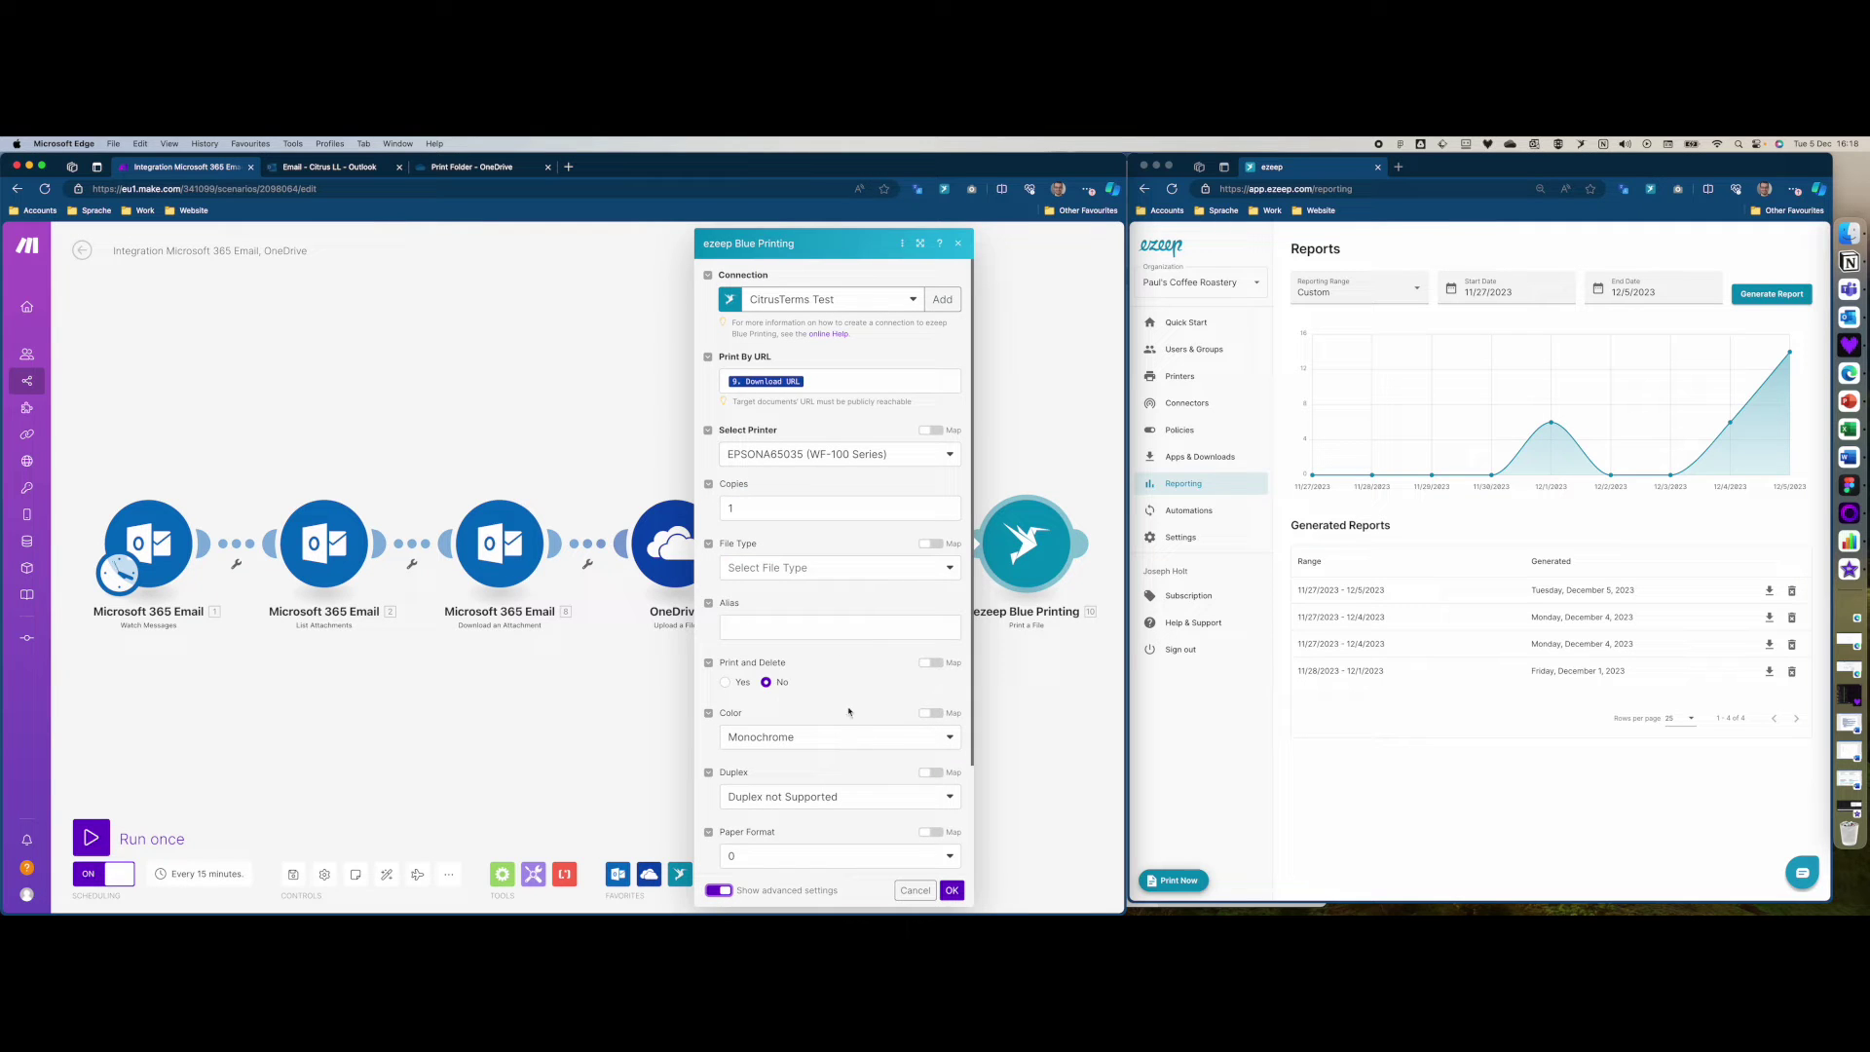
{"action": "scroll", "coordinate": [854, 536], "scroll_direction": "down", "scroll_amount": 3}
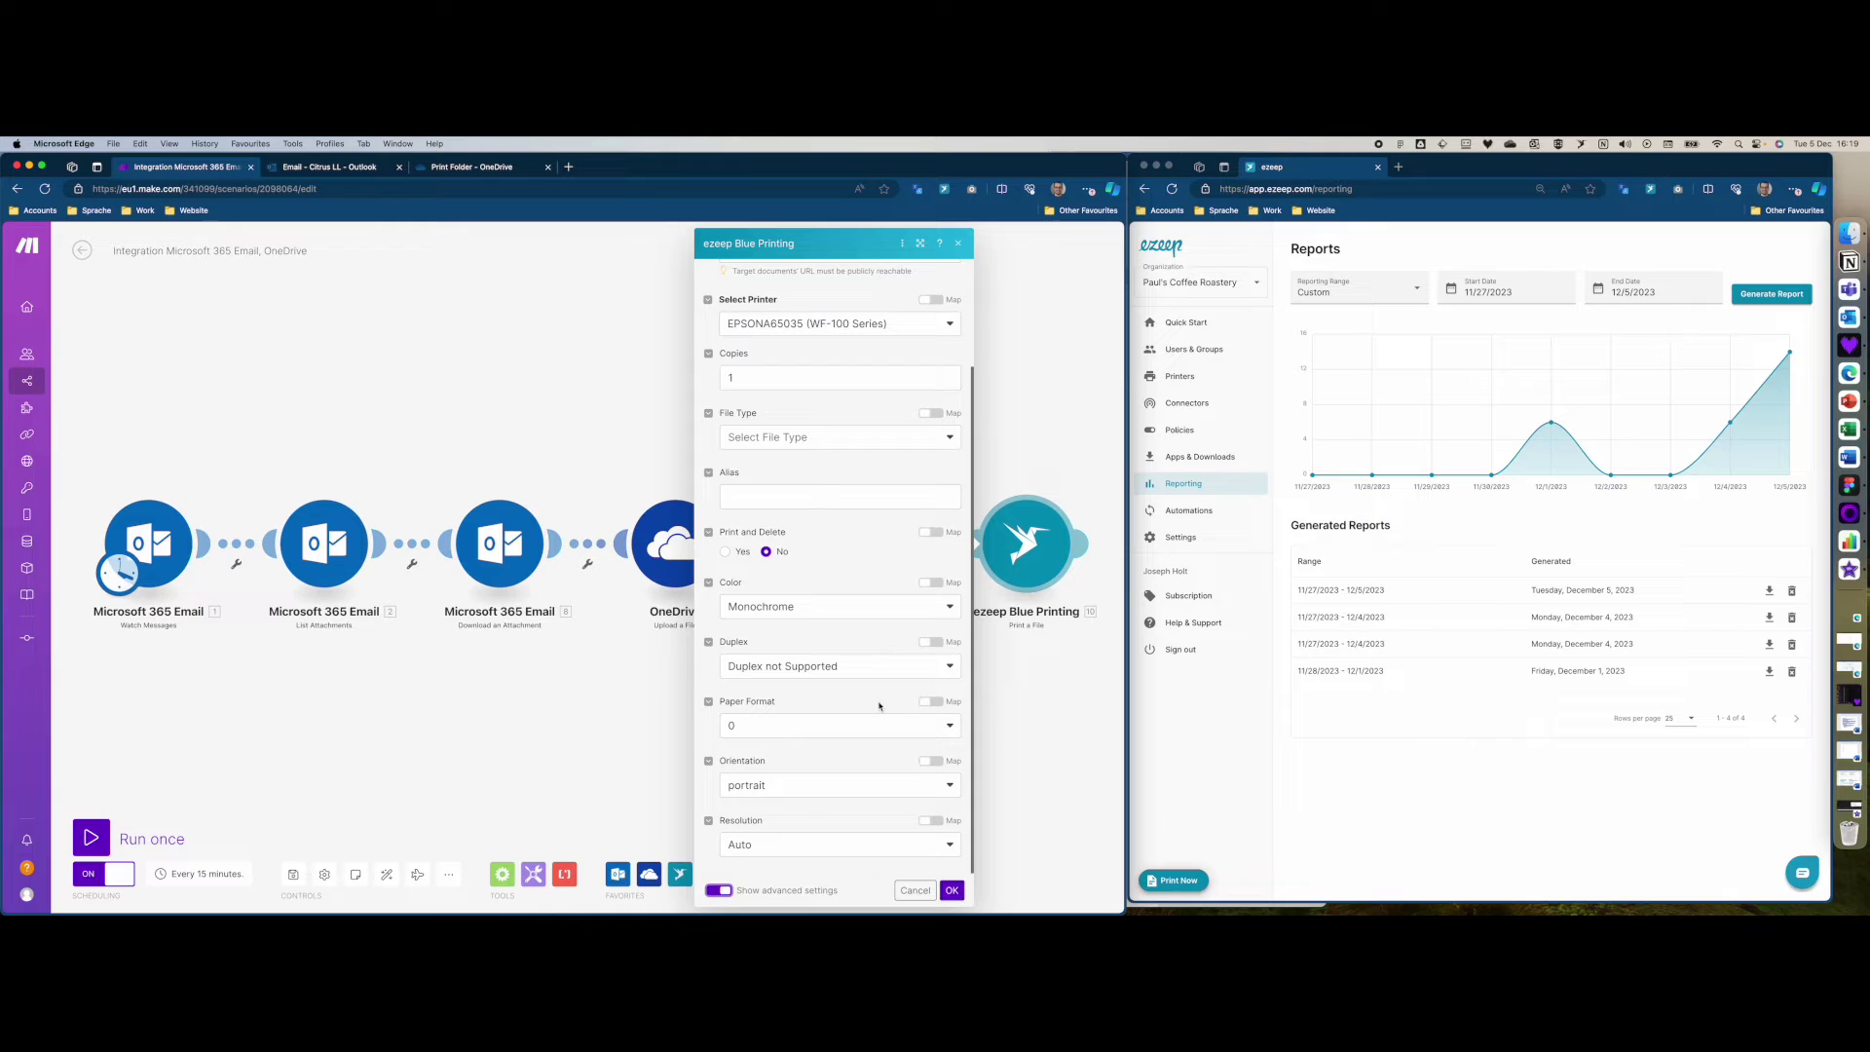
{"action": "left_click", "coordinate": [1023, 709]}
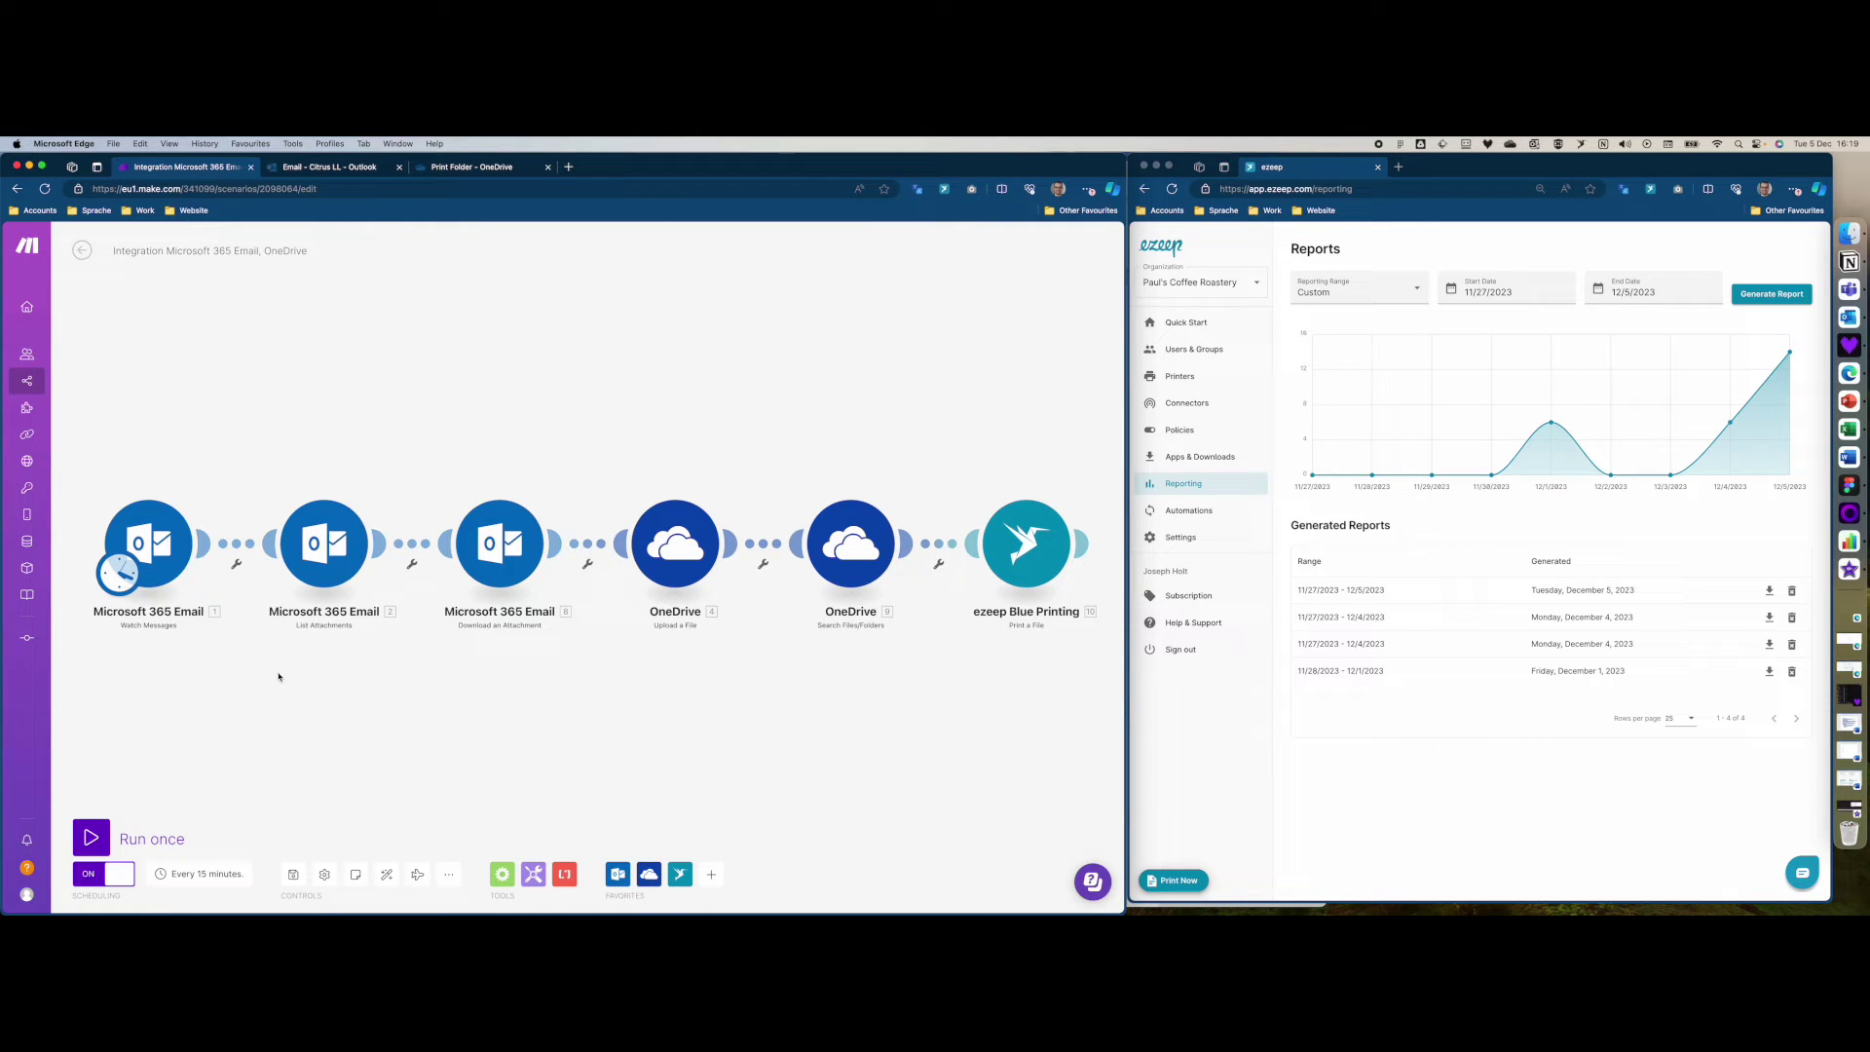
- Check ezeep reports, confirm the scenario runs every 15 minutes, and view the OneDrive Print Folder
{"action": "left_click", "coordinate": [1641, 434]}
{"action": "mouse_move", "coordinate": [1785, 362]}
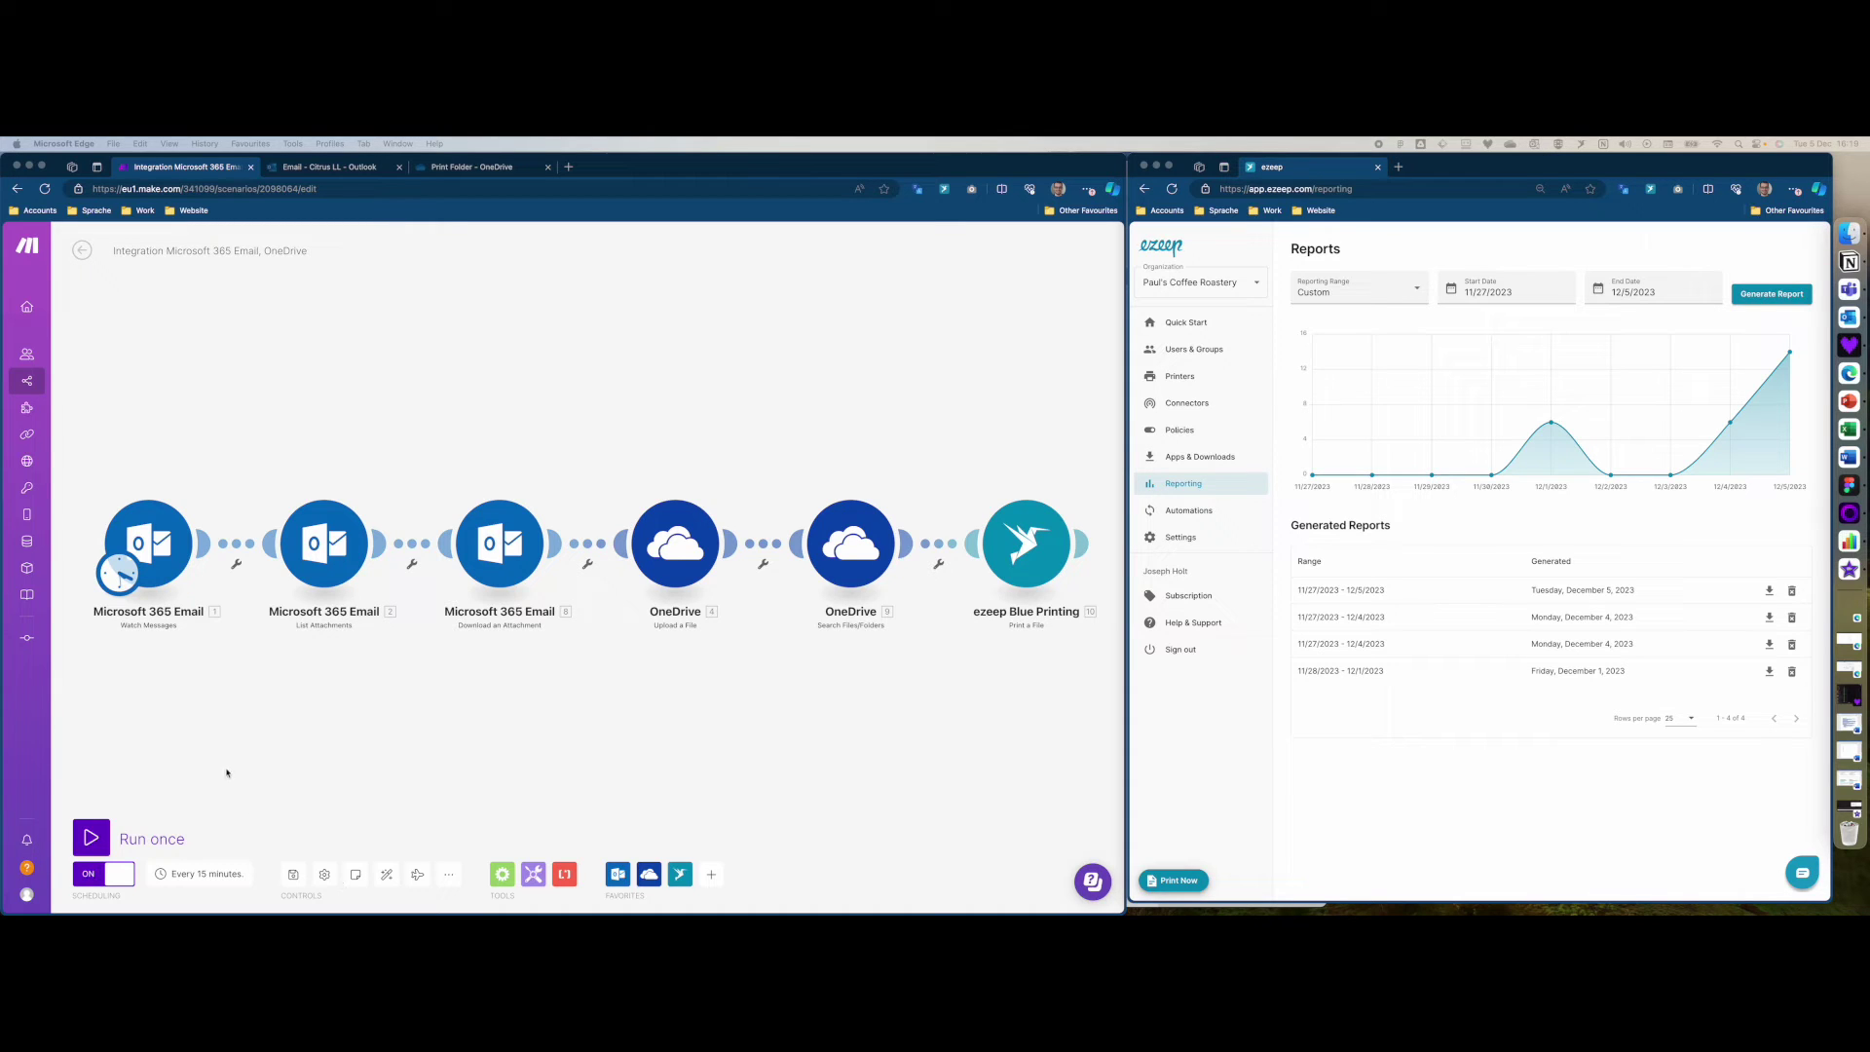
{"action": "left_click", "coordinate": [209, 874]}
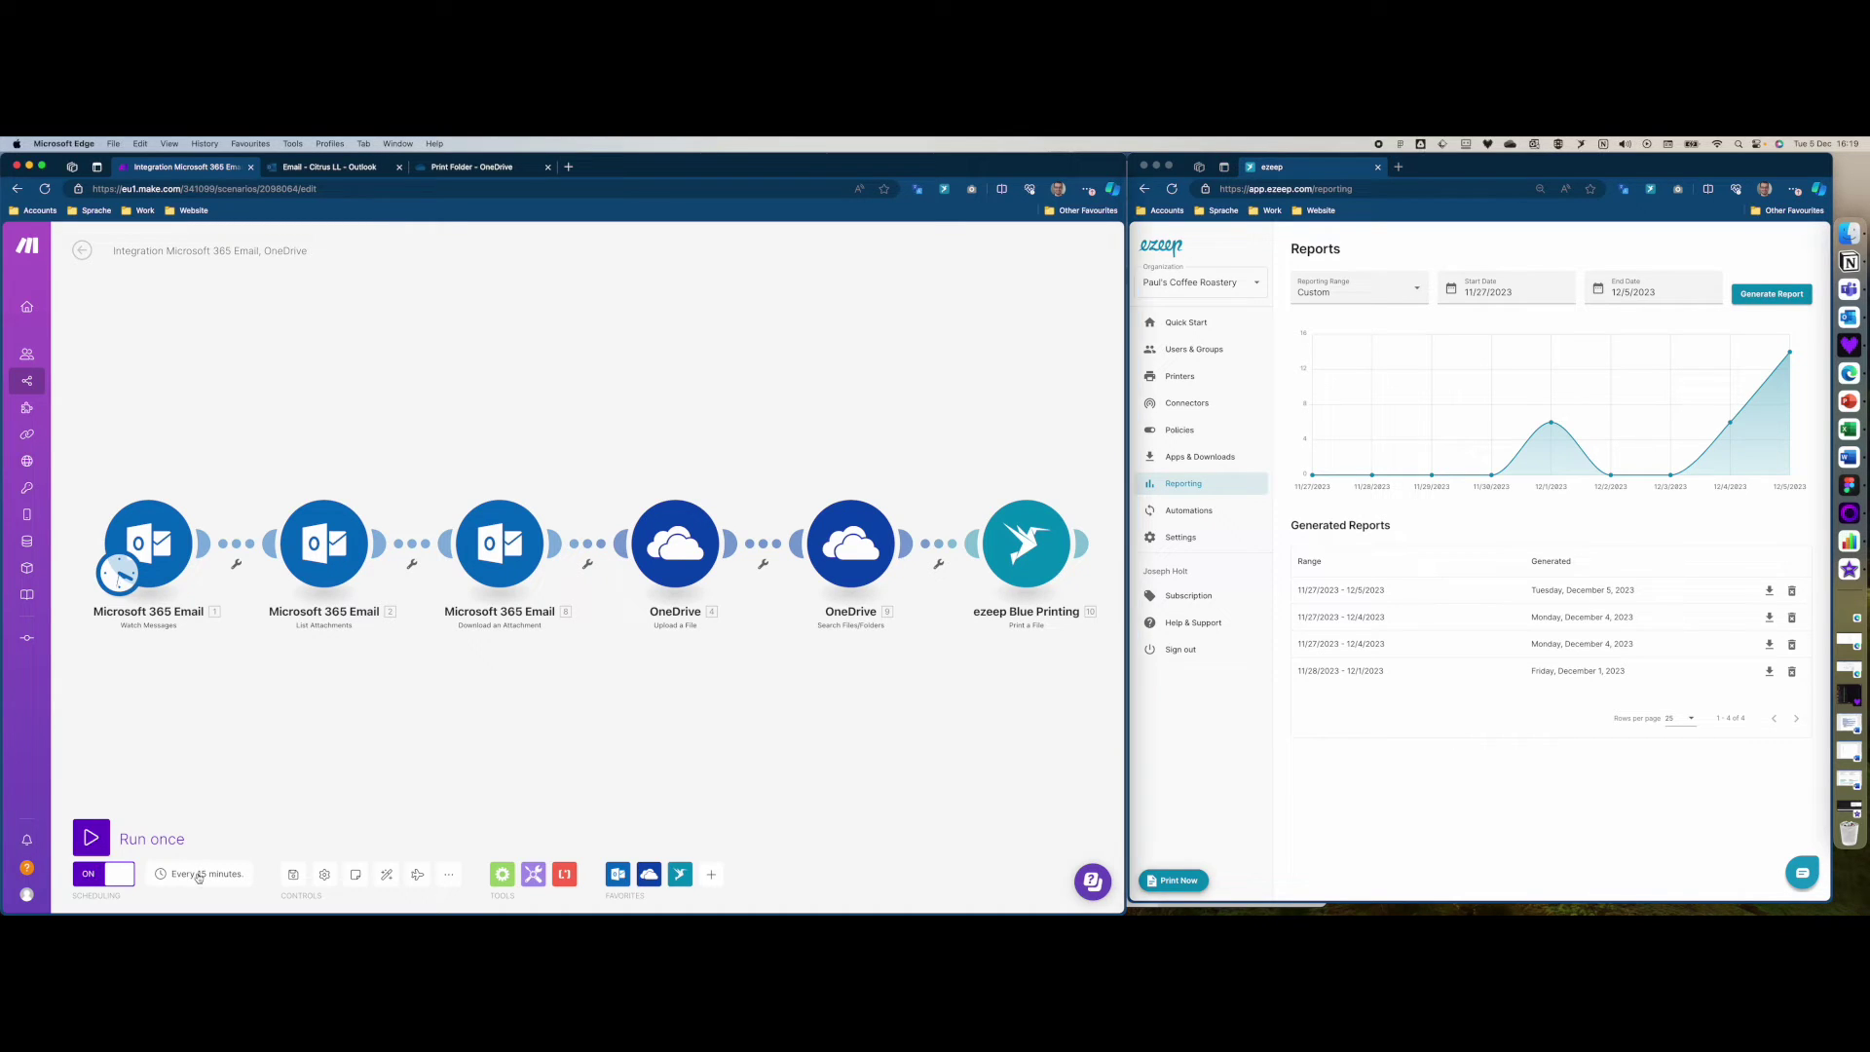
{"action": "left_click", "coordinate": [209, 874]}
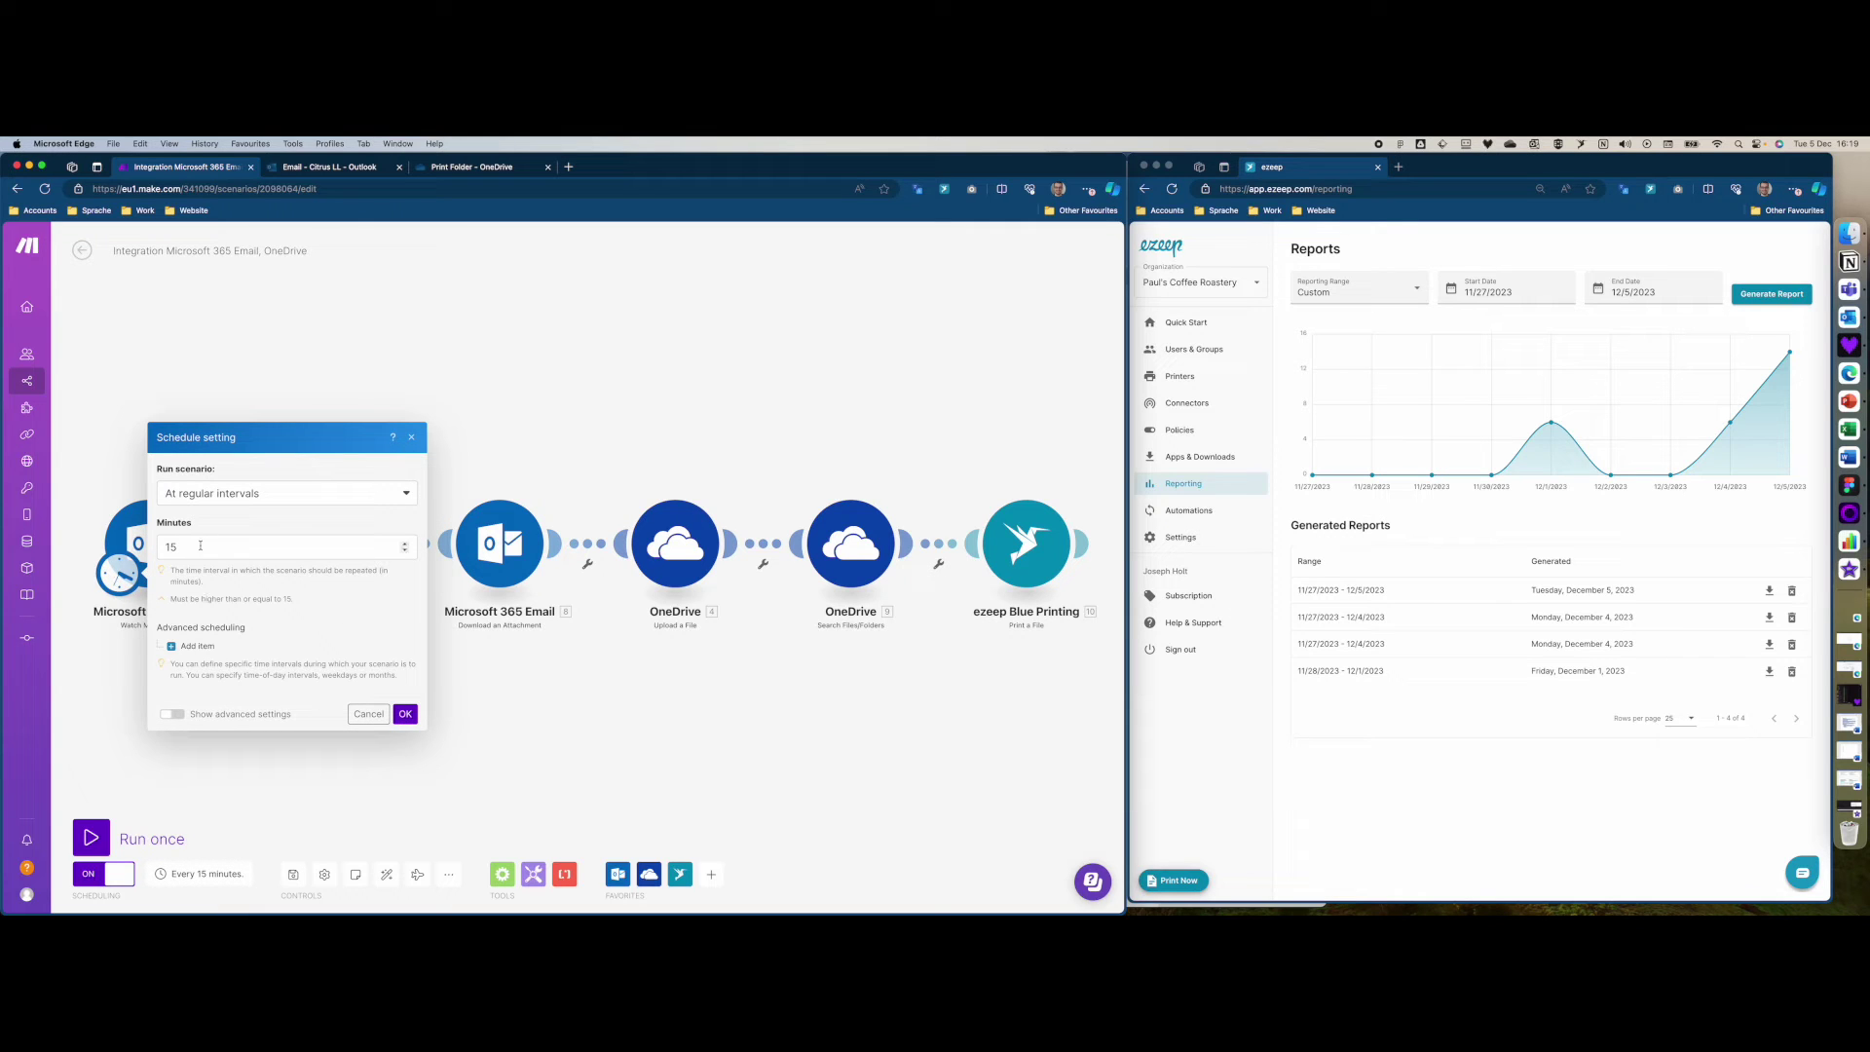
{"action": "left_click", "coordinate": [527, 771]}
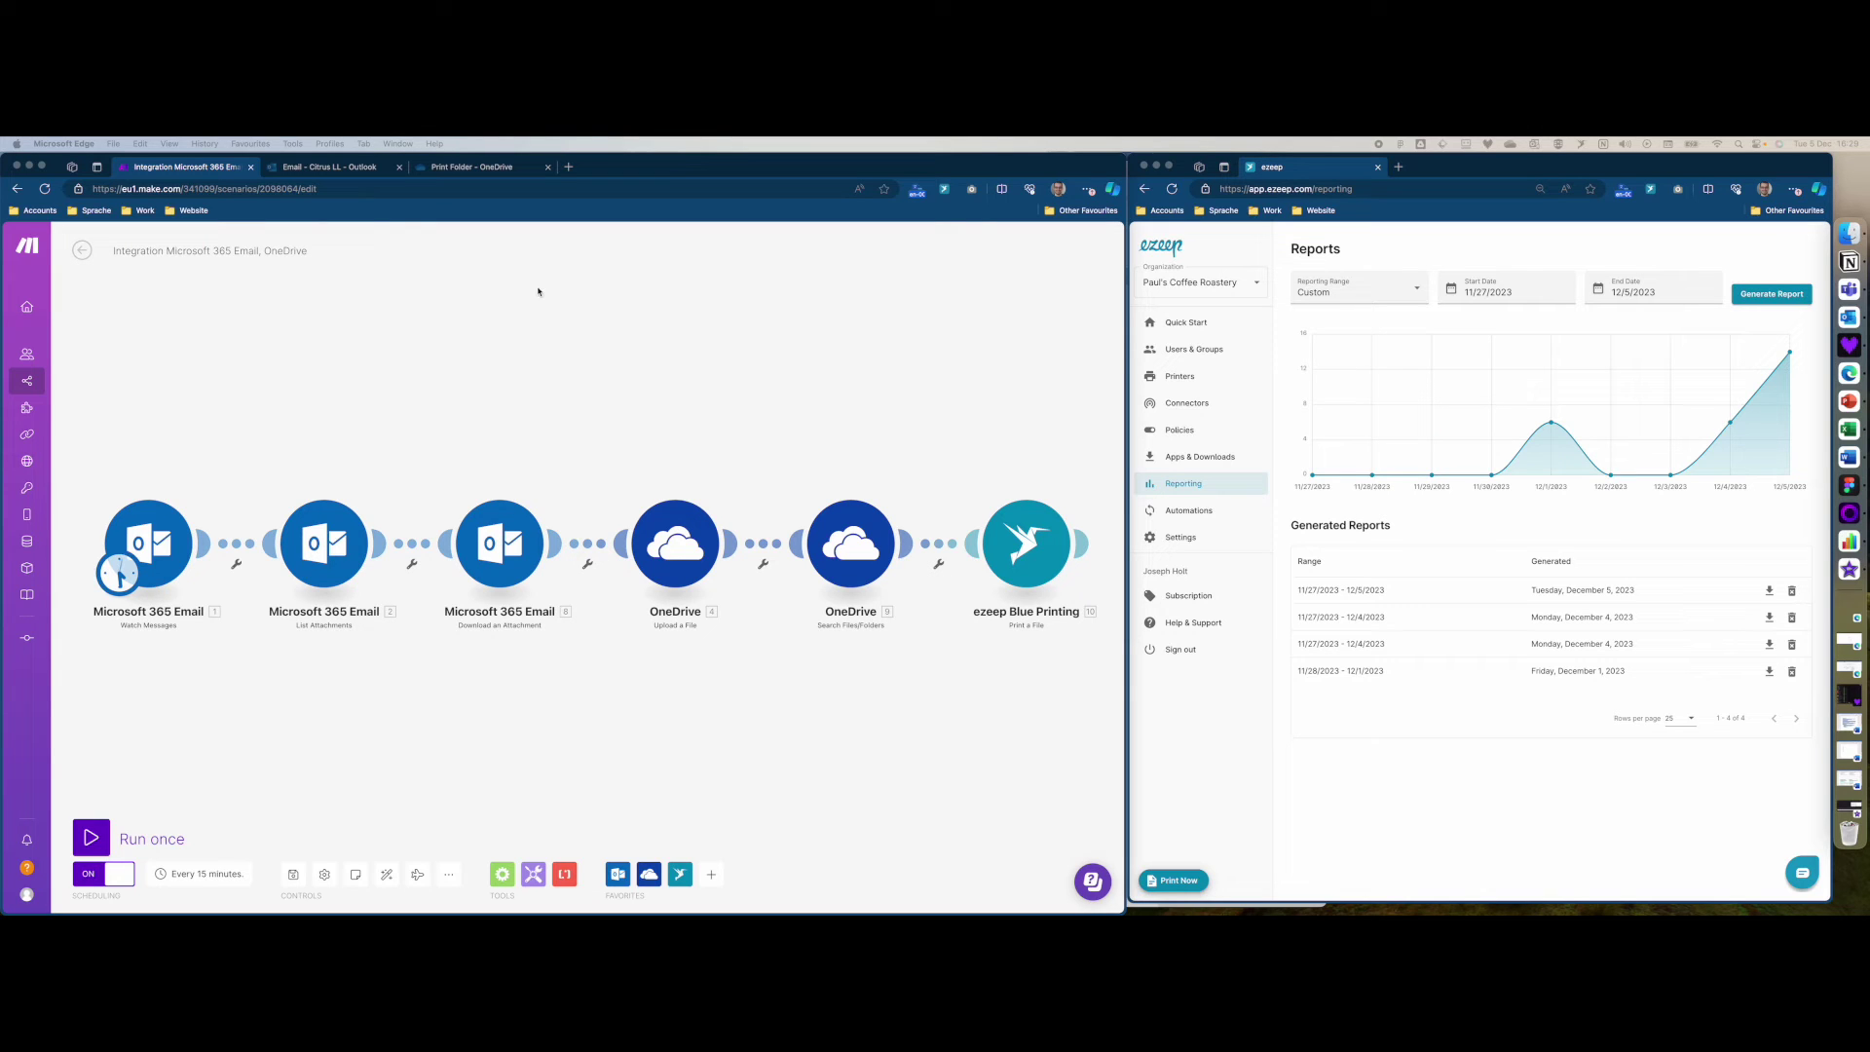
{"action": "left_click", "coordinate": [468, 170]}
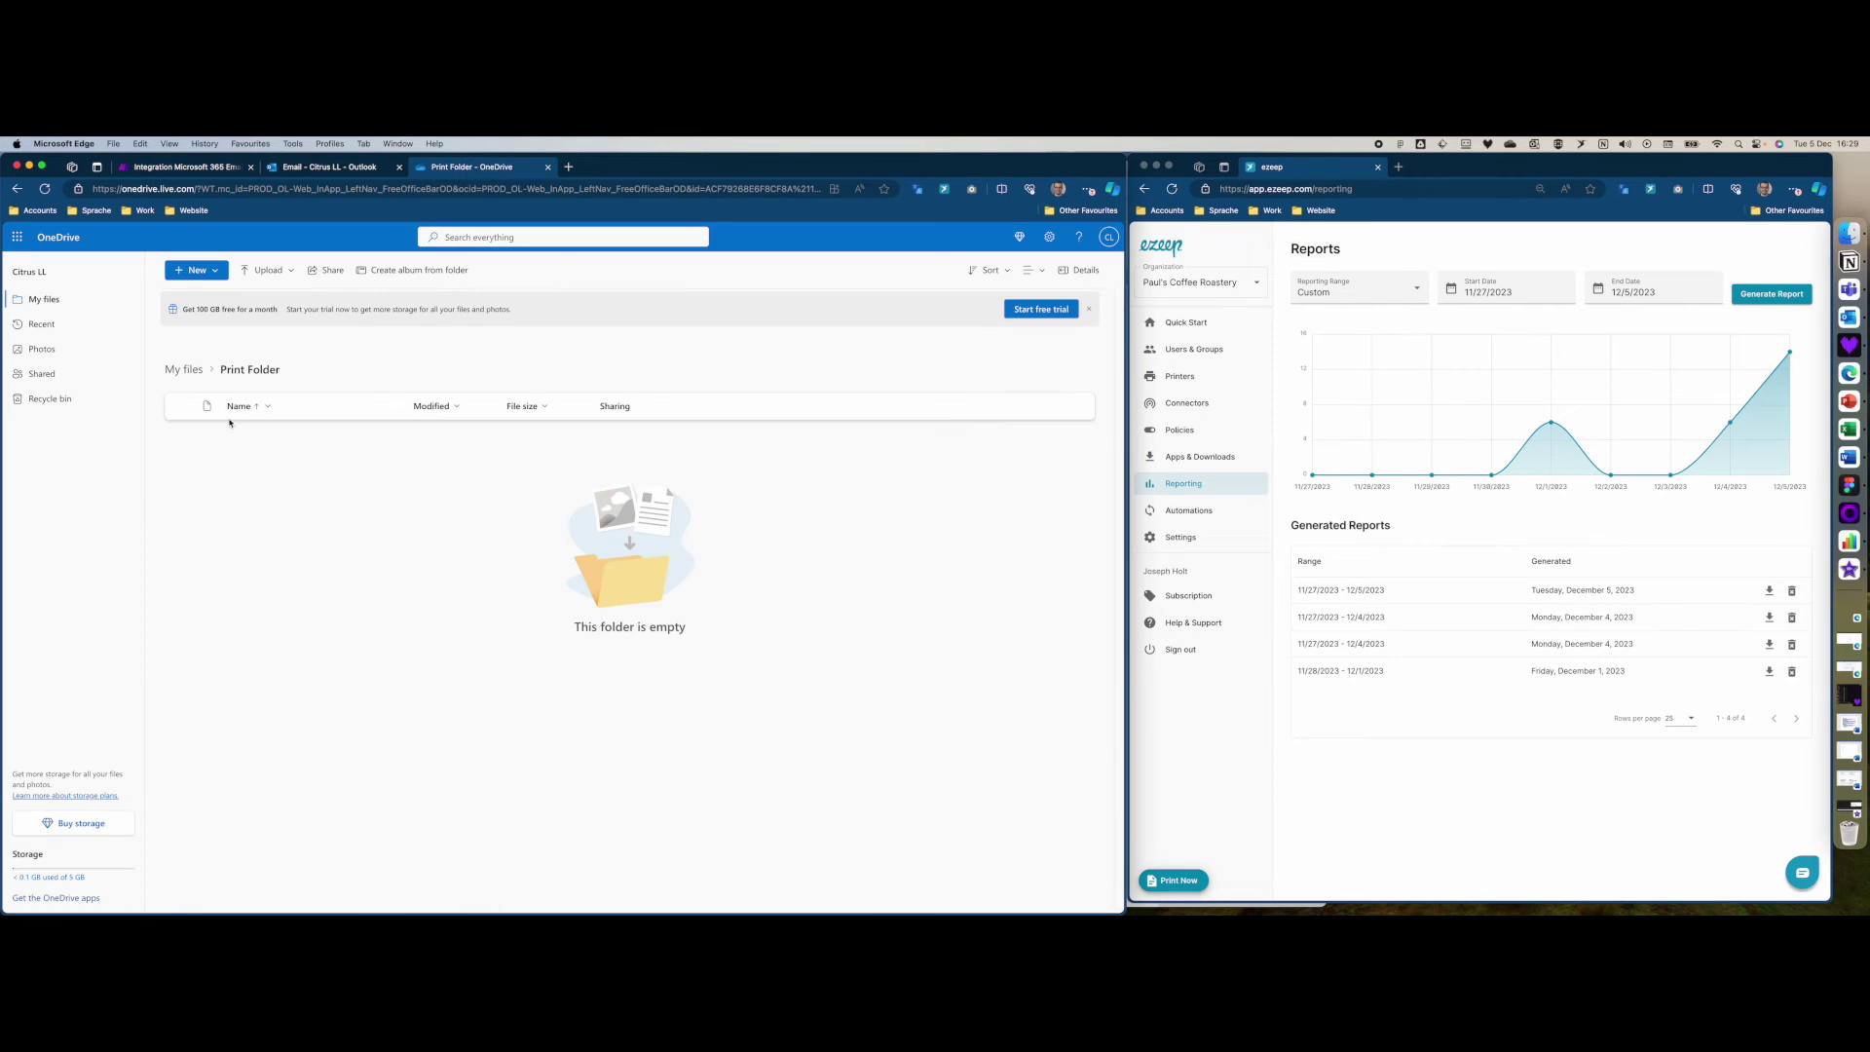
- Refresh the Print Folder, open outlook_email_attachment.pdf, then reload ezeep's reporting page
{"action": "left_click", "coordinate": [43, 189]}
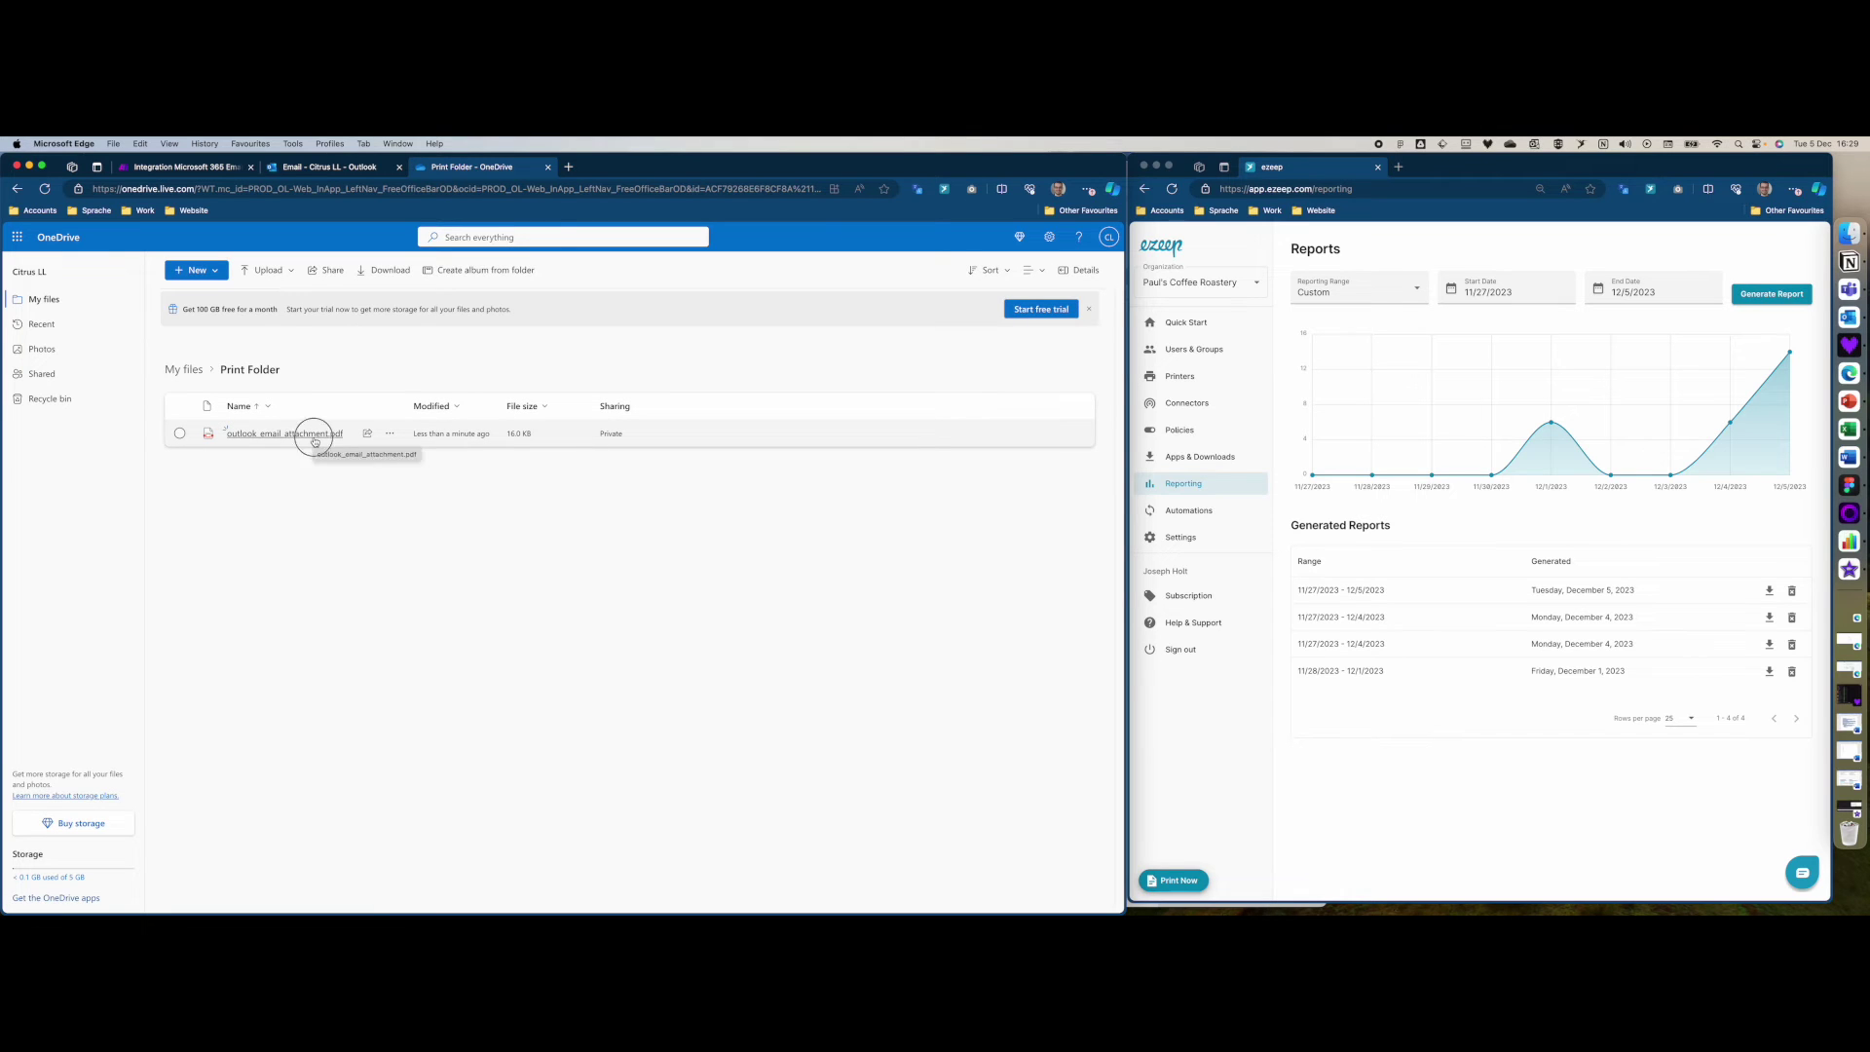
{"action": "left_click", "coordinate": [314, 441]}
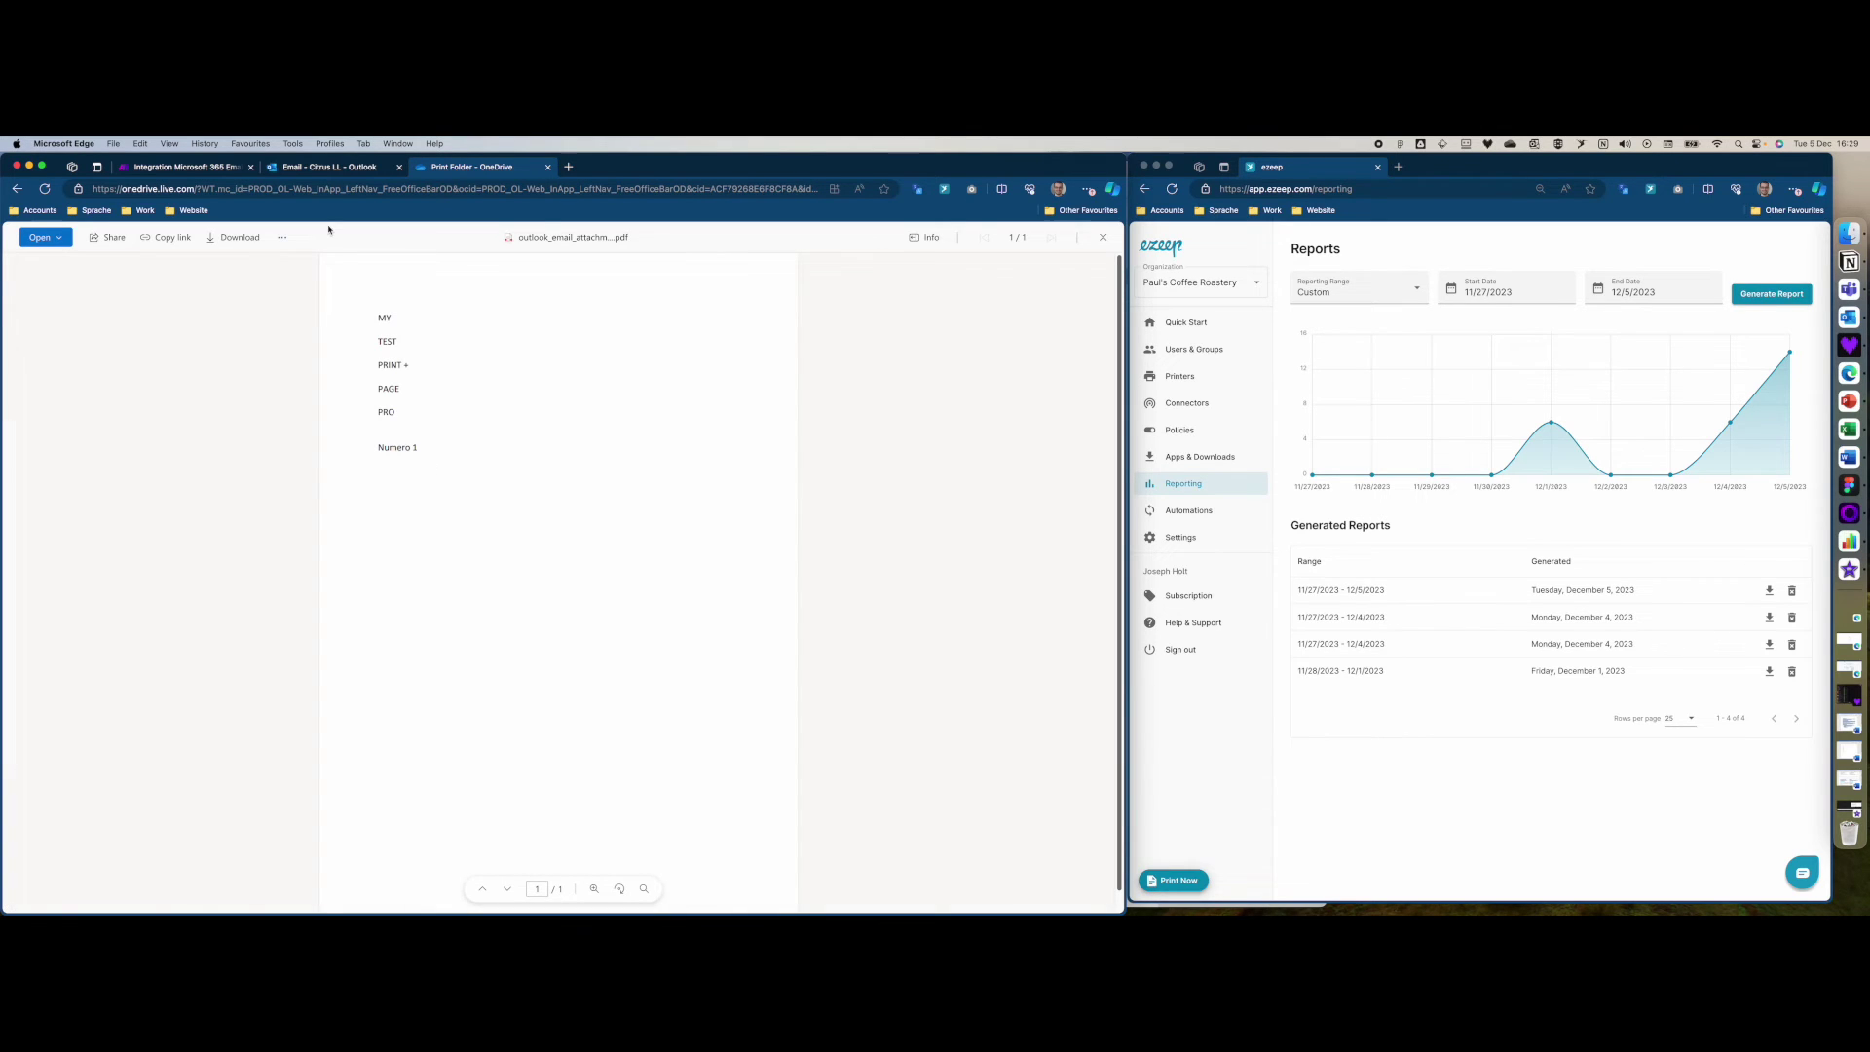
{"action": "left_click", "coordinate": [1629, 804]}
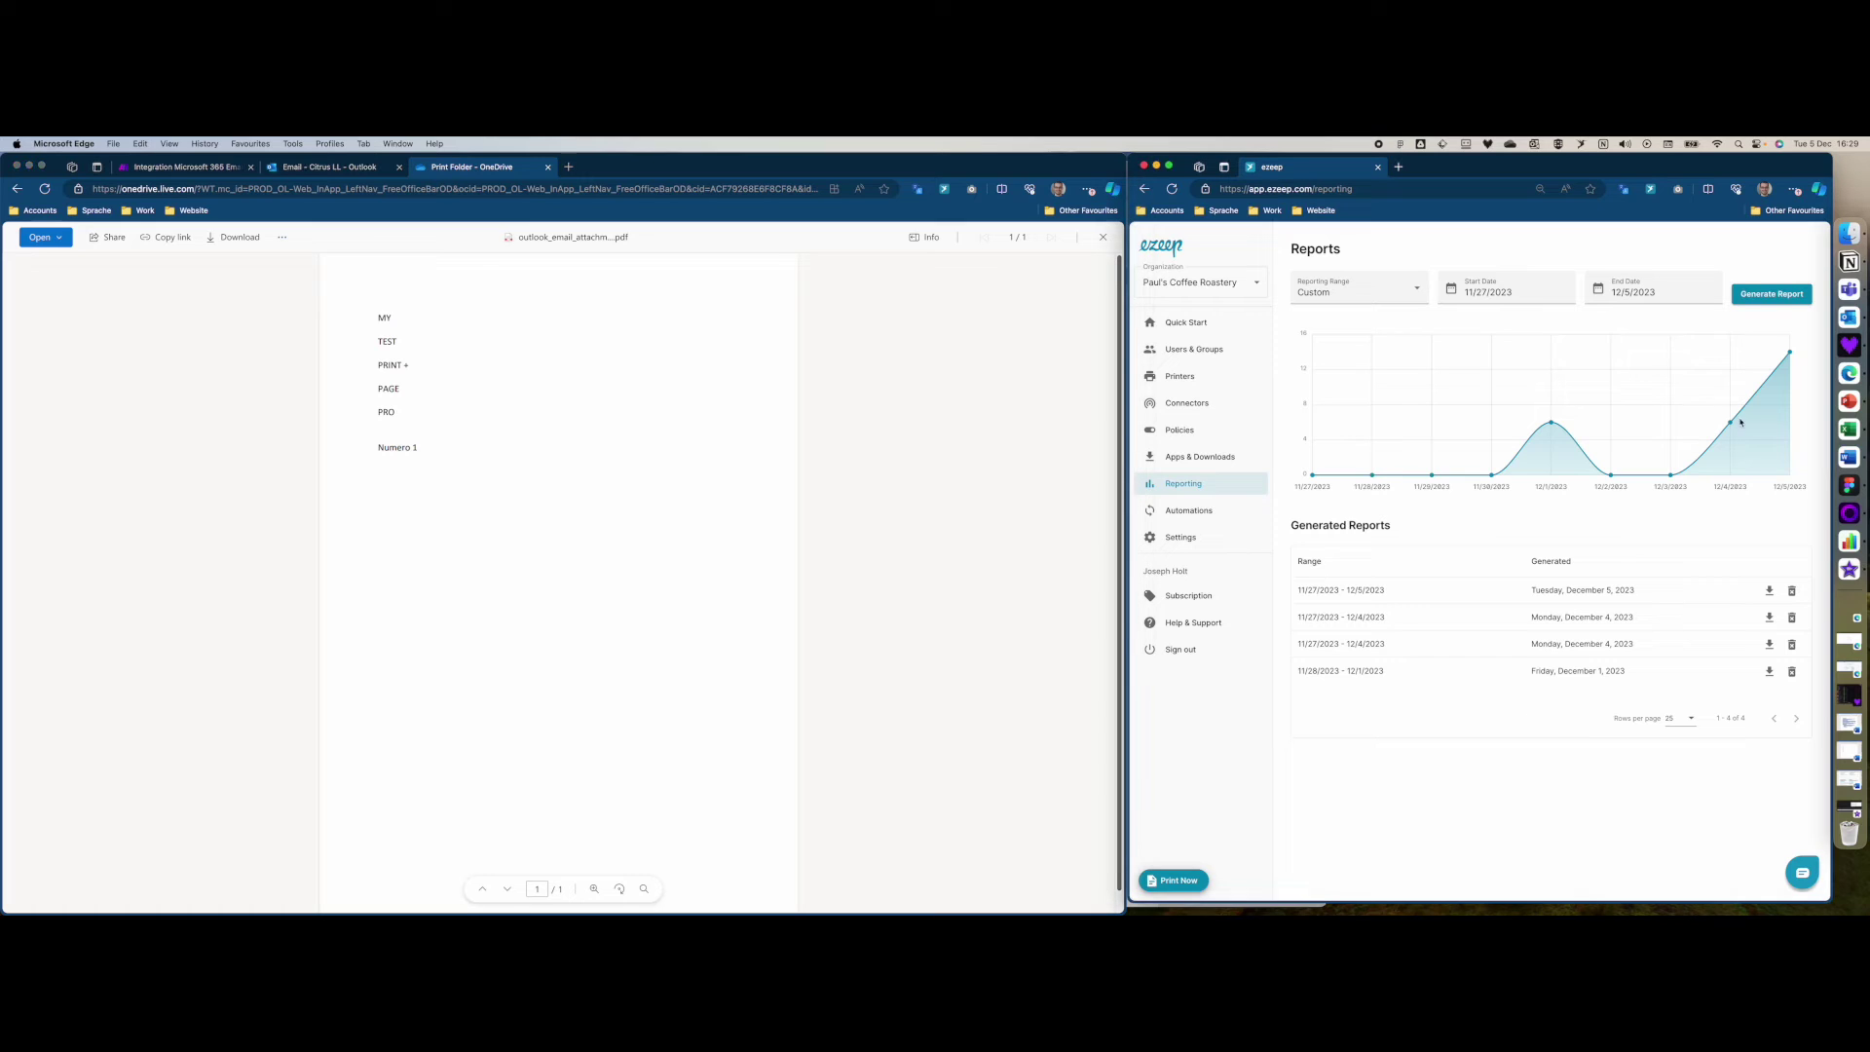
{"action": "mouse_move", "coordinate": [1796, 361]}
{"action": "left_click", "coordinate": [1172, 189]}
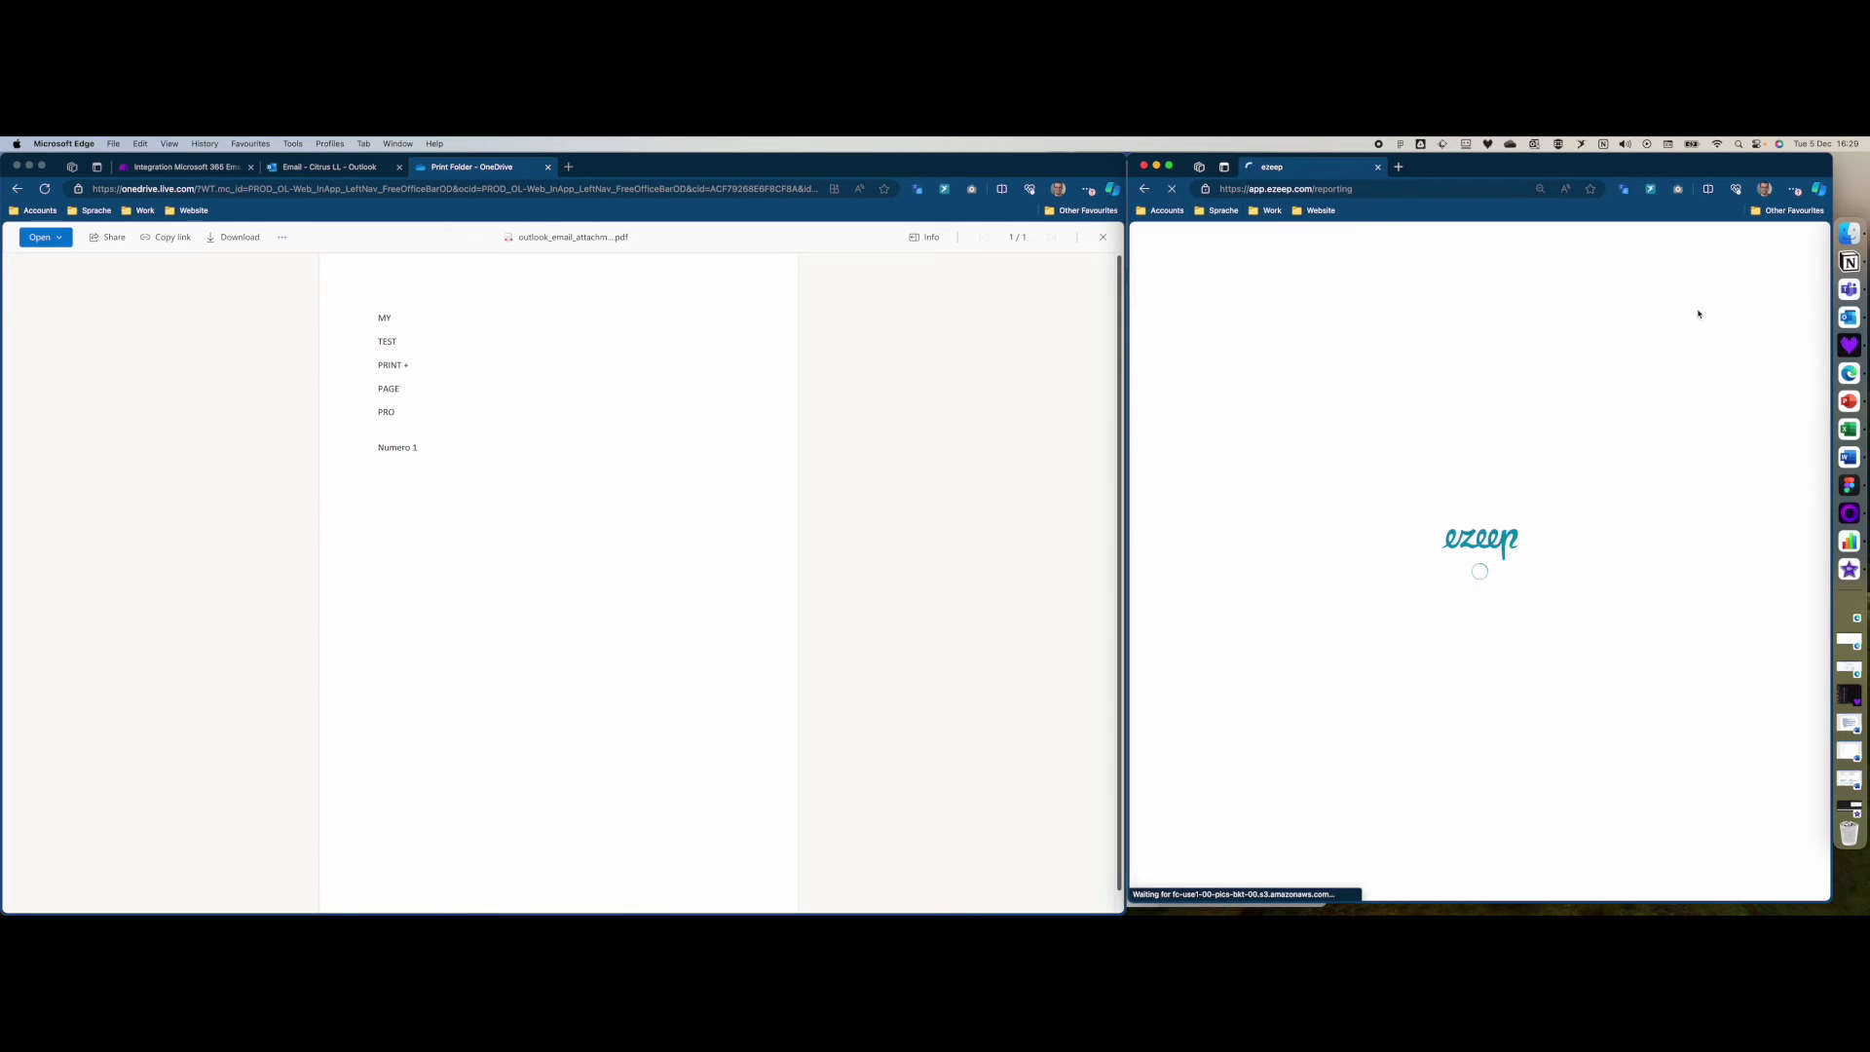
- Try setting the report end date to 12/5/2023 in the calendar, reloading the page between attempts
{"action": "left_click", "coordinate": [1656, 291]}
{"action": "left_click", "coordinate": [1648, 400]}
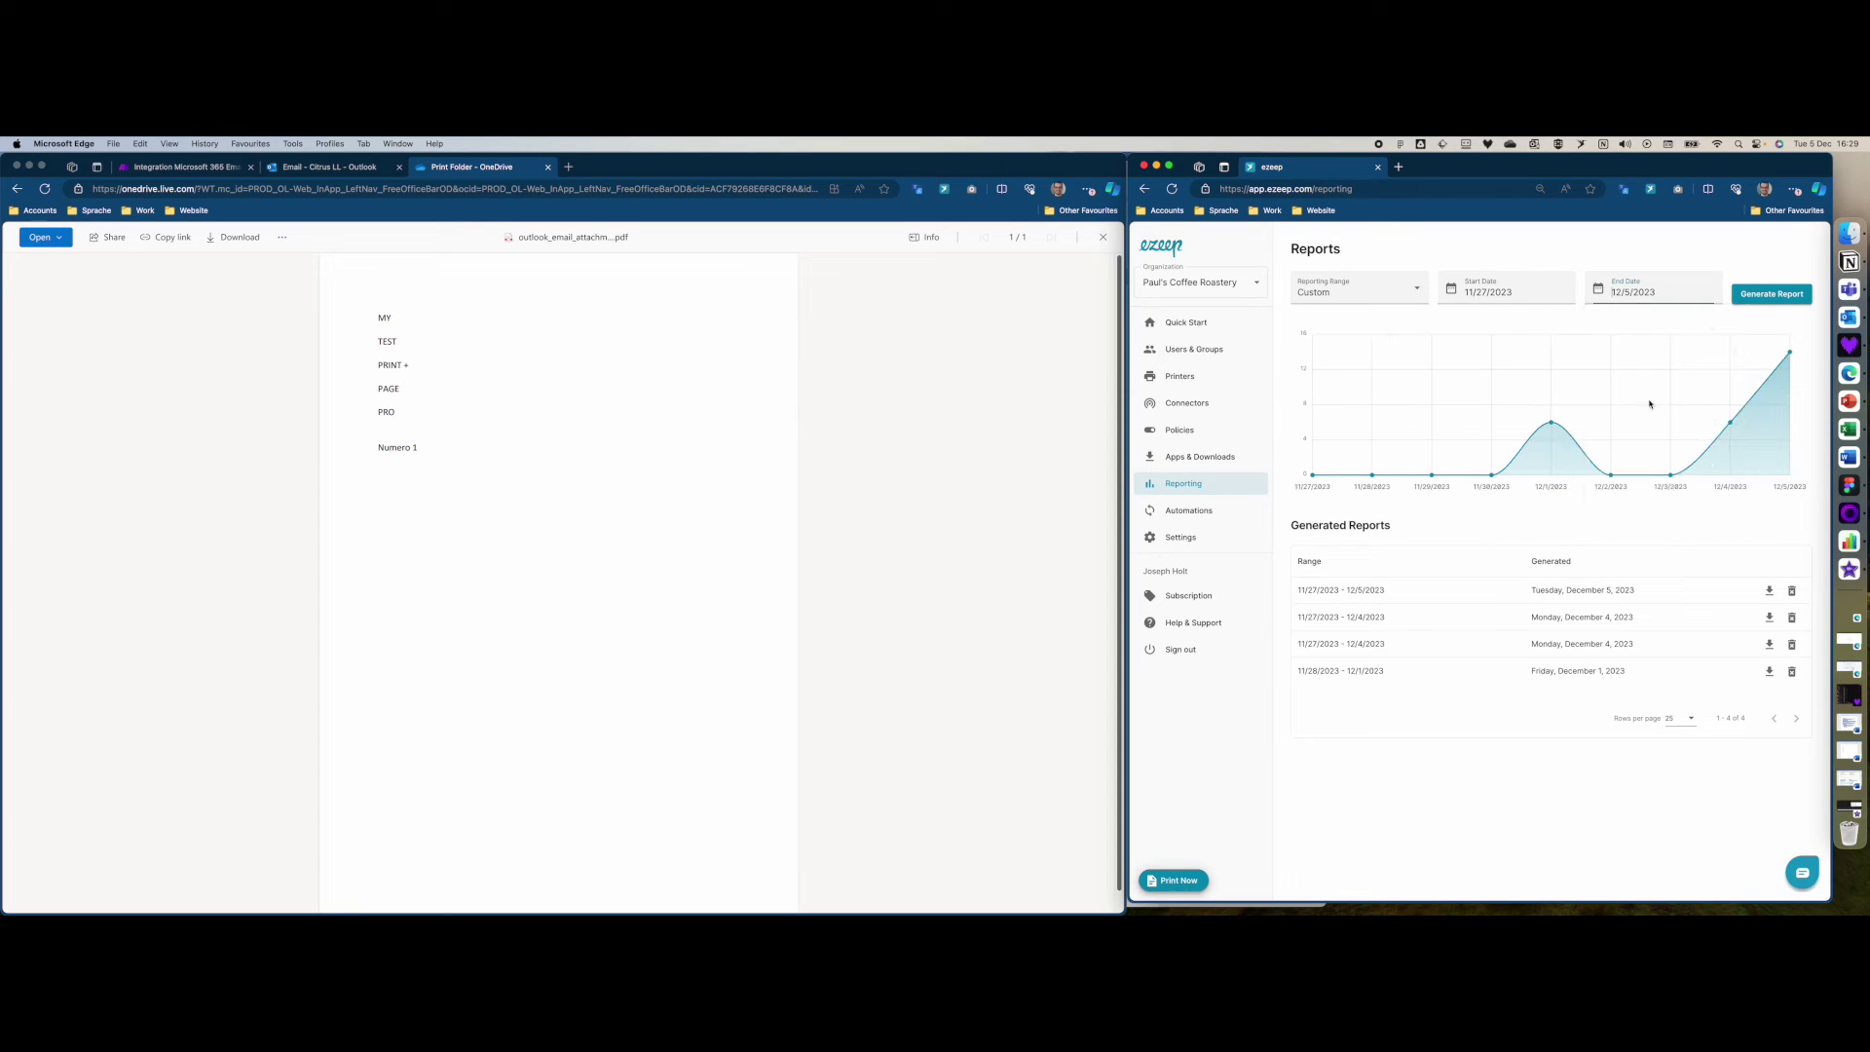
{"action": "mouse_move", "coordinate": [1775, 364]}
{"action": "left_click", "coordinate": [1174, 189]}
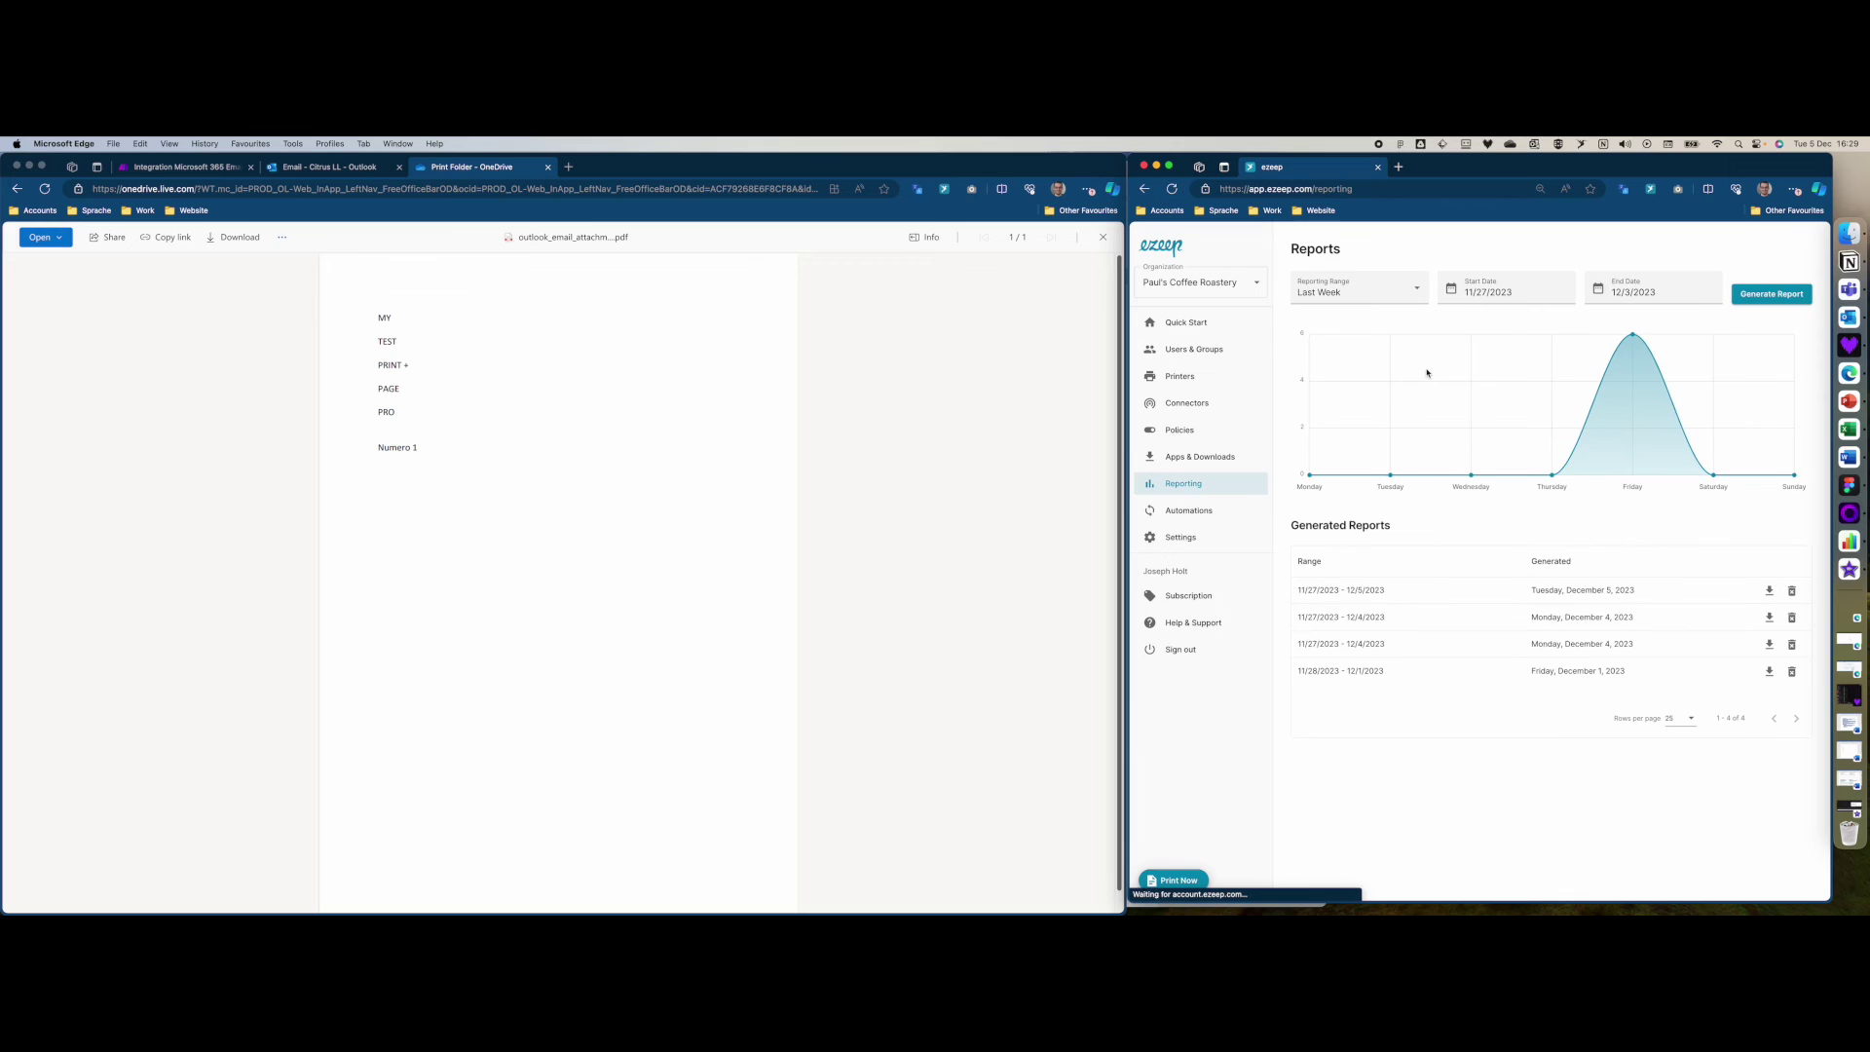
{"action": "left_click", "coordinate": [1594, 302]}
{"action": "left_click", "coordinate": [1651, 404]}
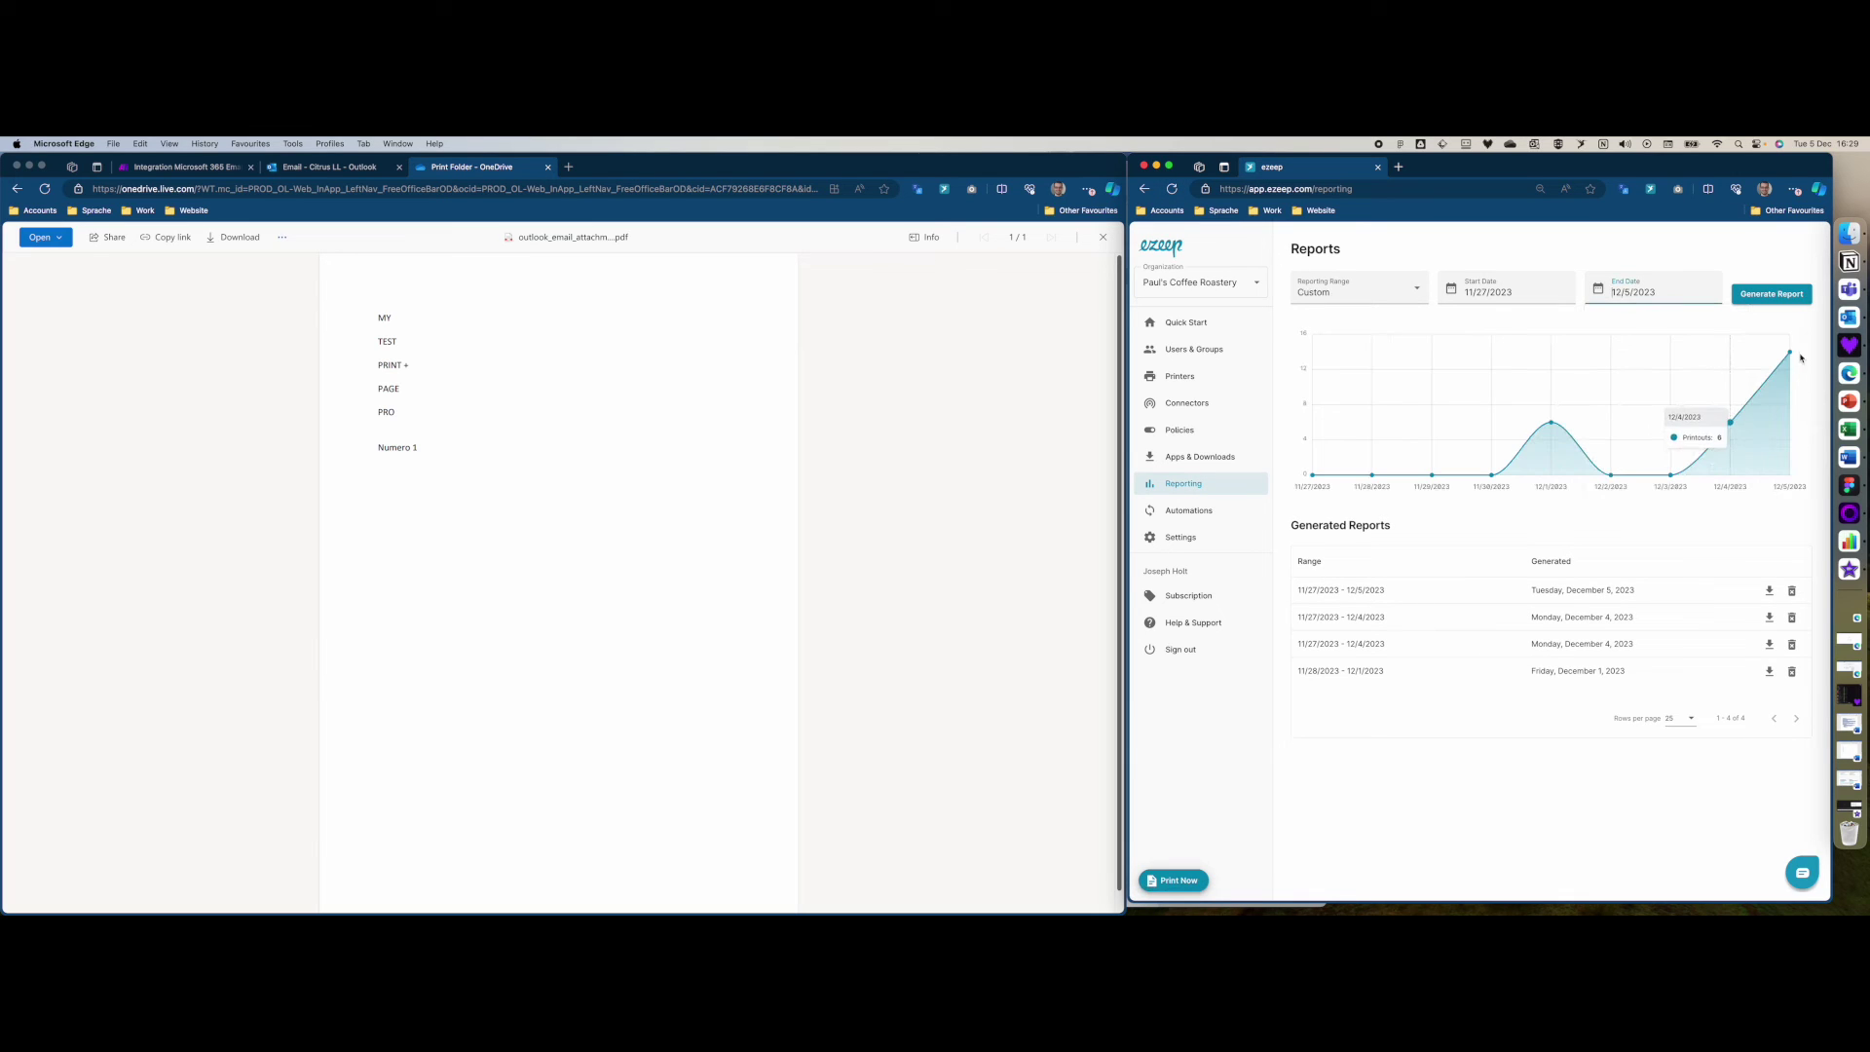
{"action": "mouse_move", "coordinate": [1789, 354]}
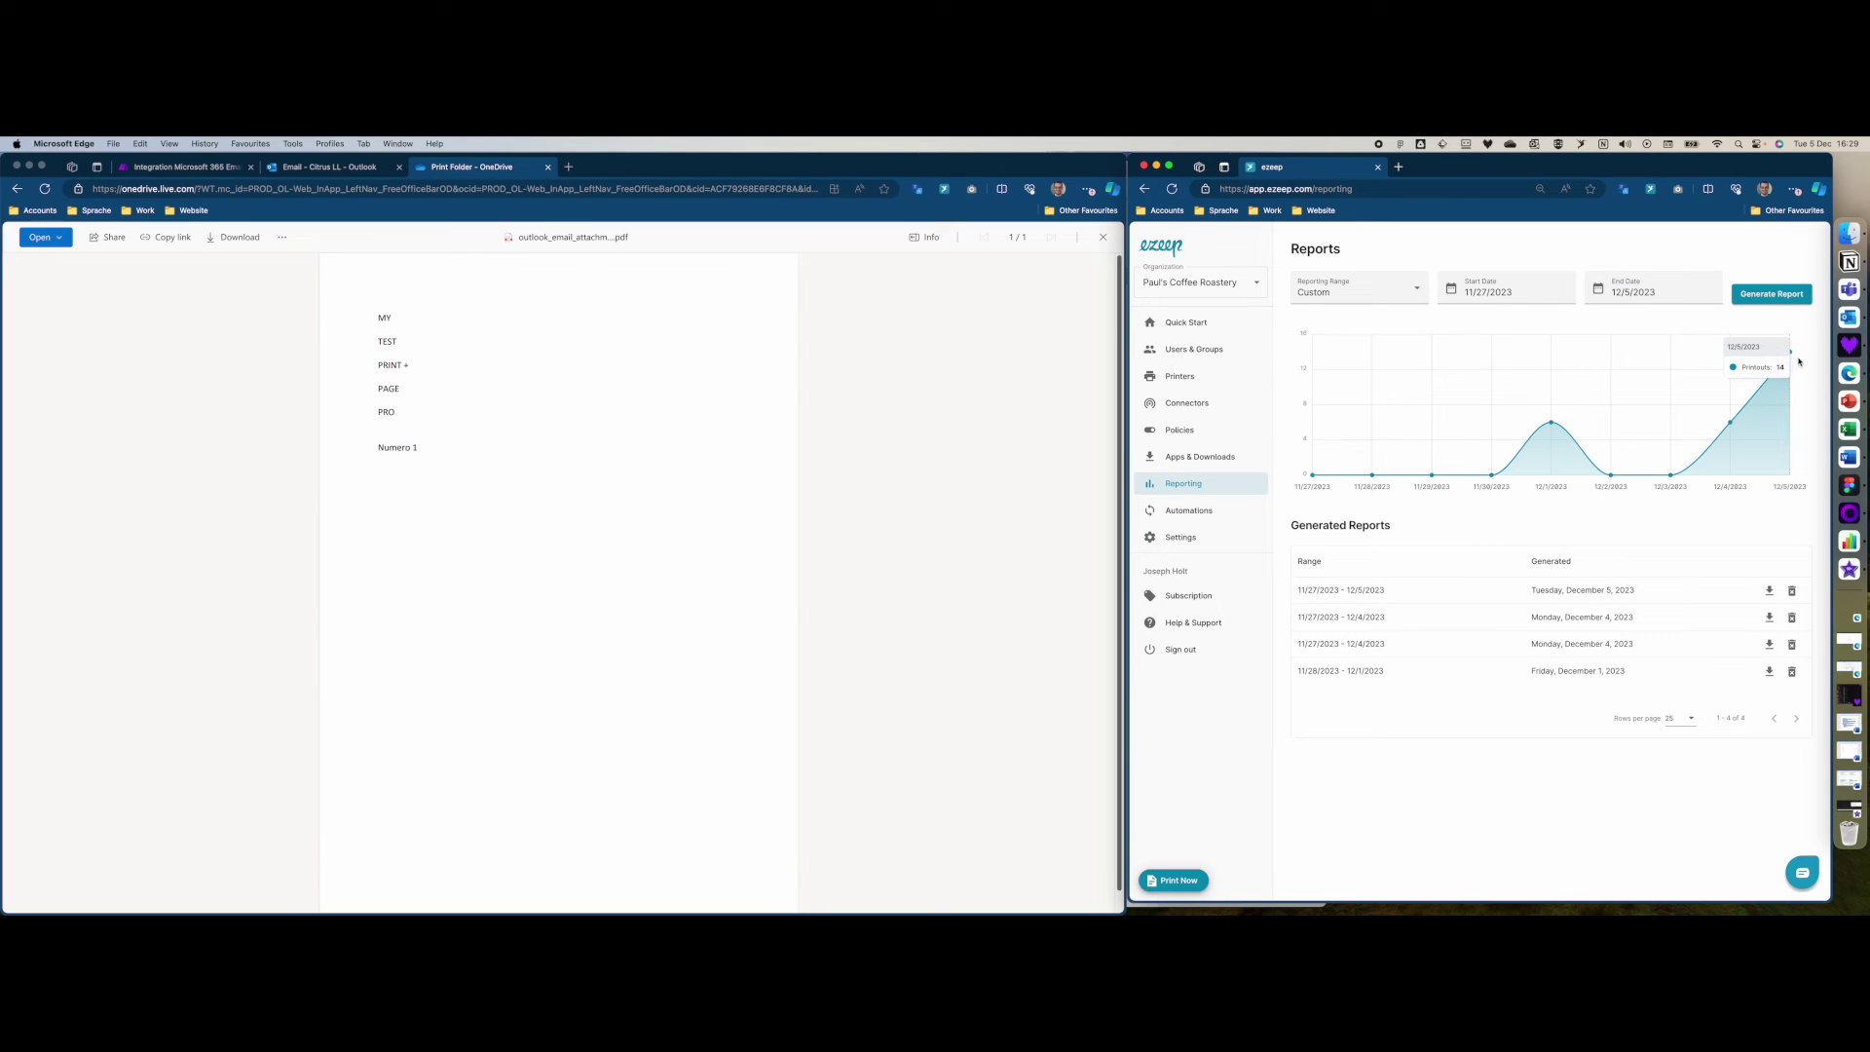
- Set the end date to December 5, generate the 11/27–12/5/2023 report, and download it
{"action": "left_click", "coordinate": [1174, 189]}
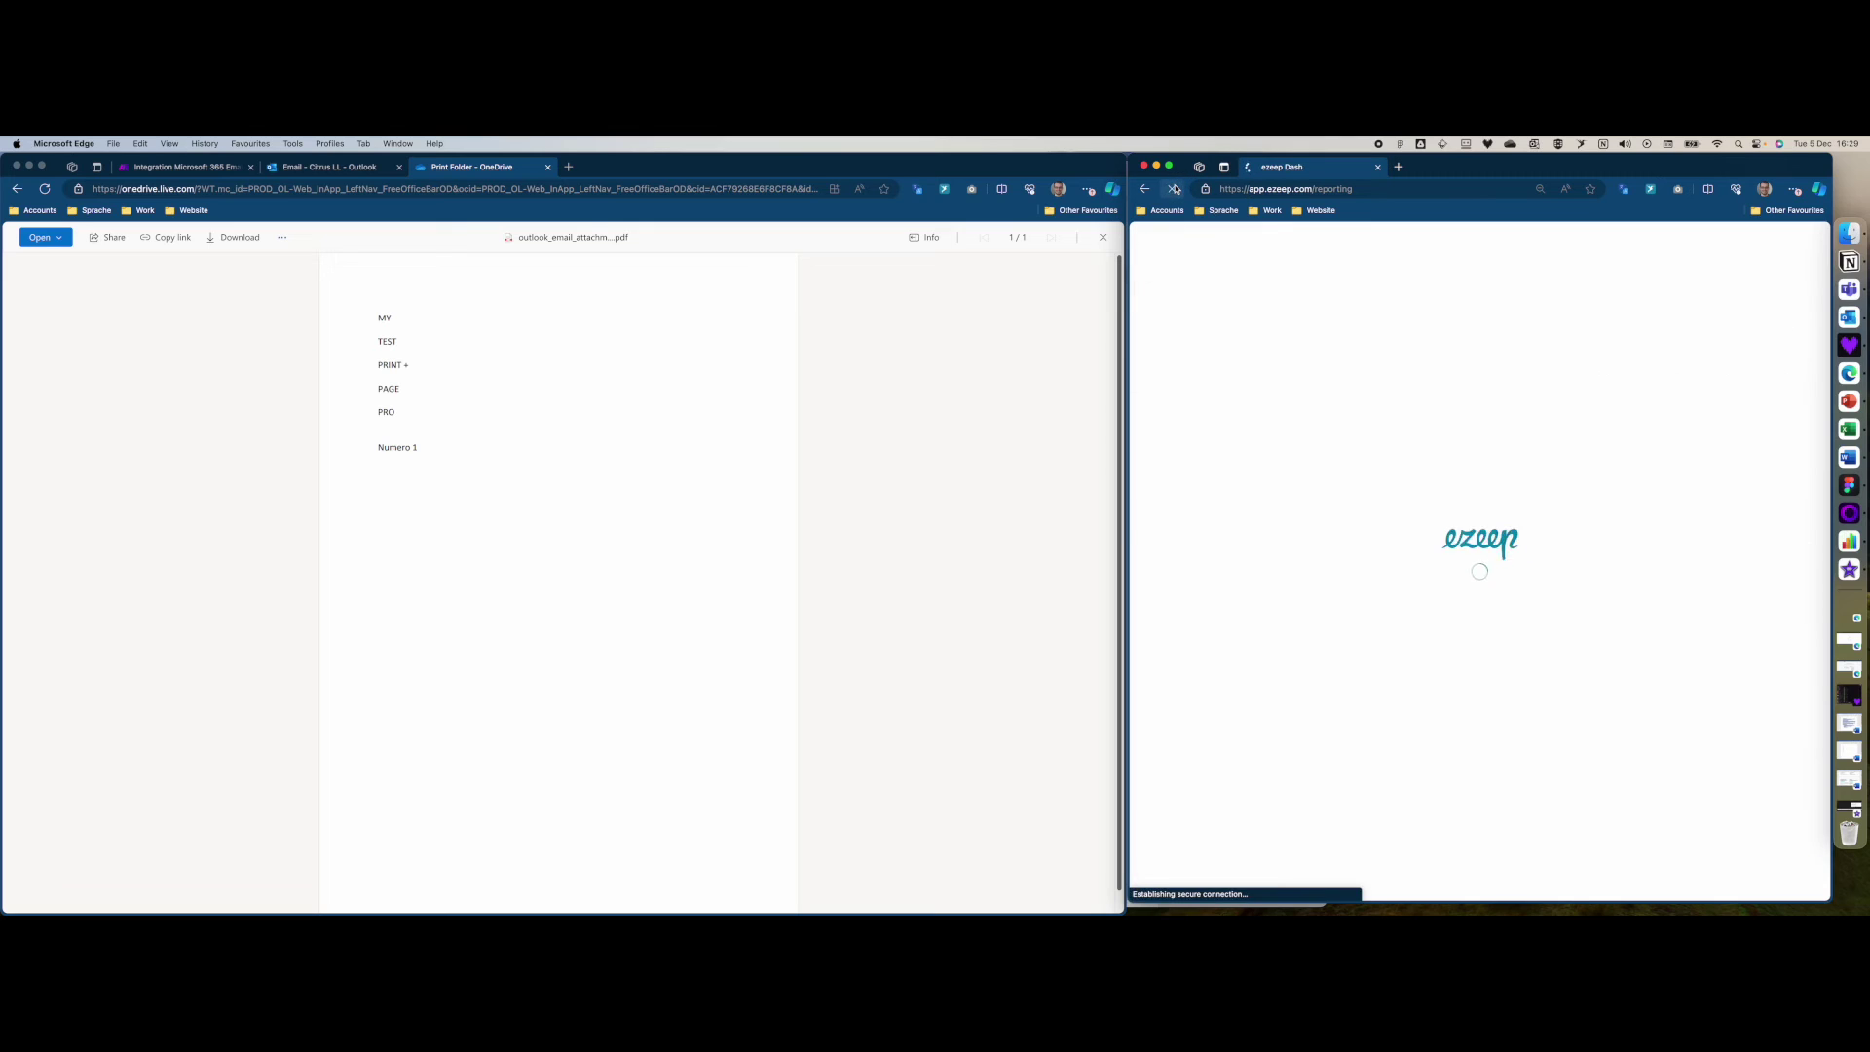
{"action": "left_click", "coordinate": [1668, 293]}
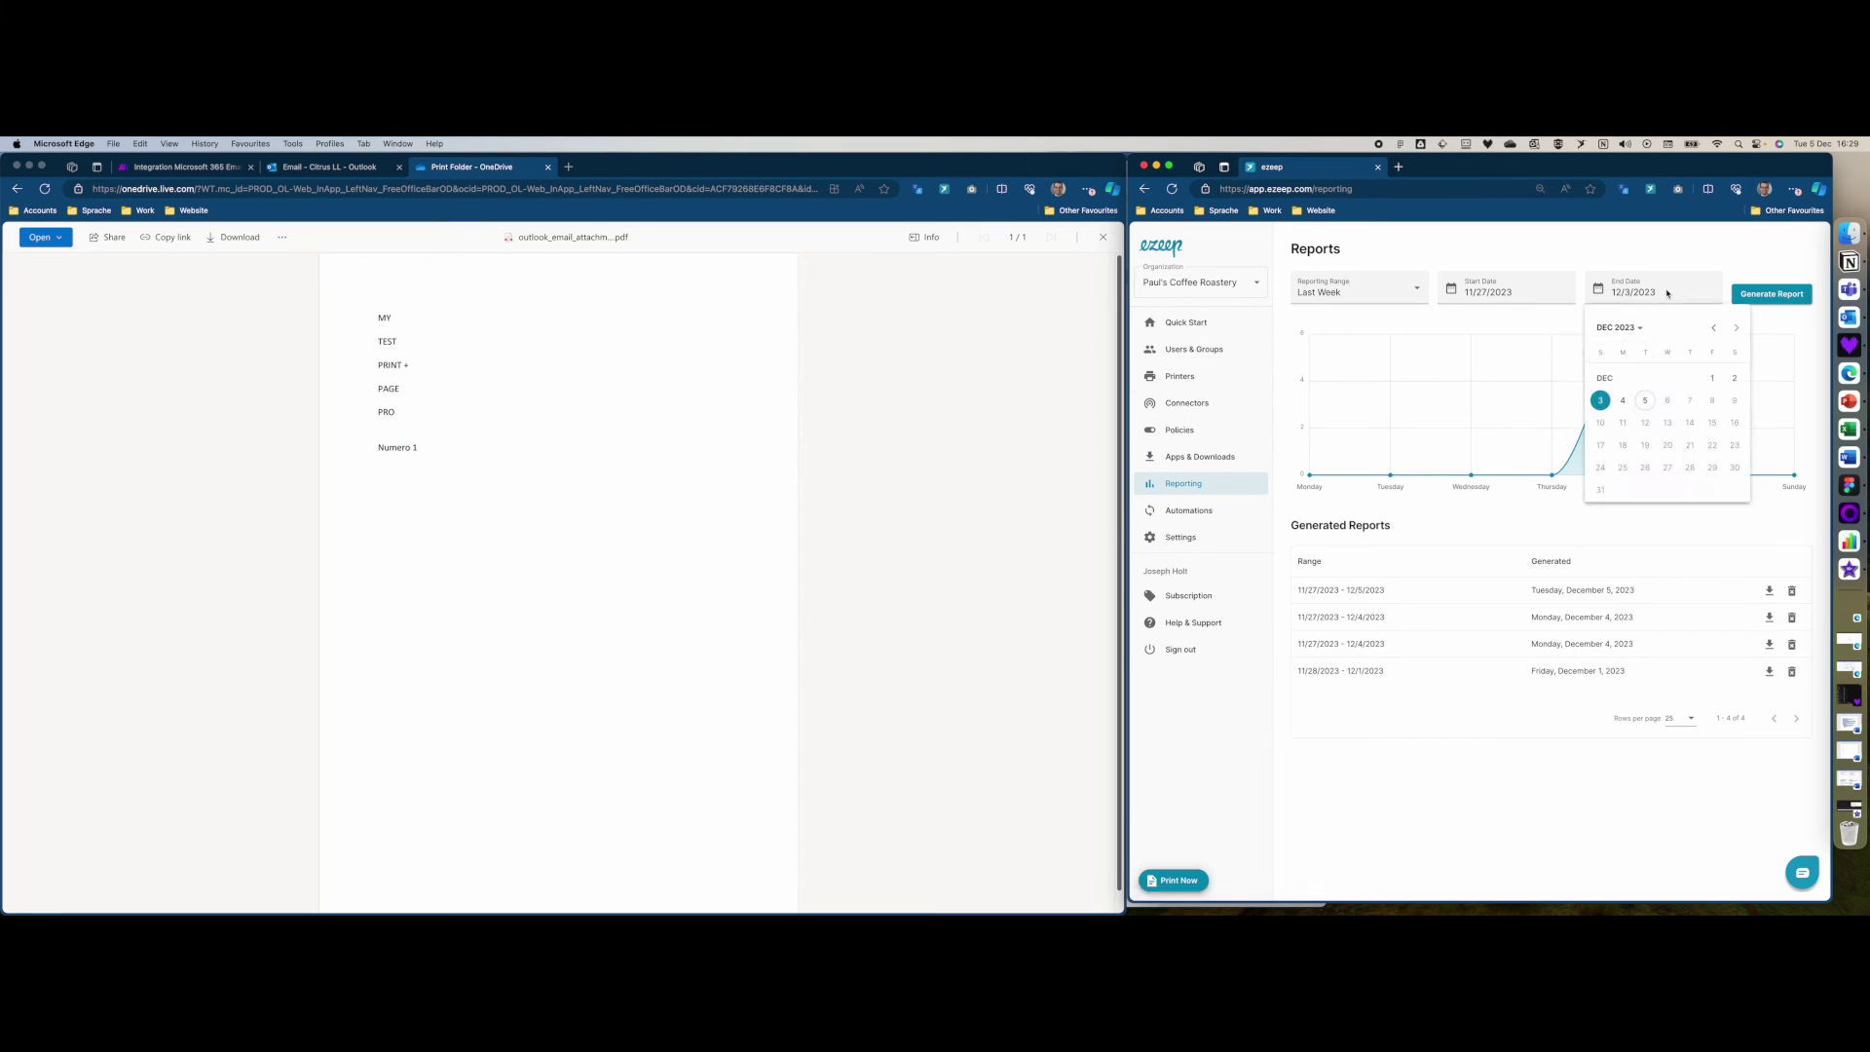
{"action": "left_click", "coordinate": [1645, 401]}
{"action": "mouse_move", "coordinate": [1786, 358]}
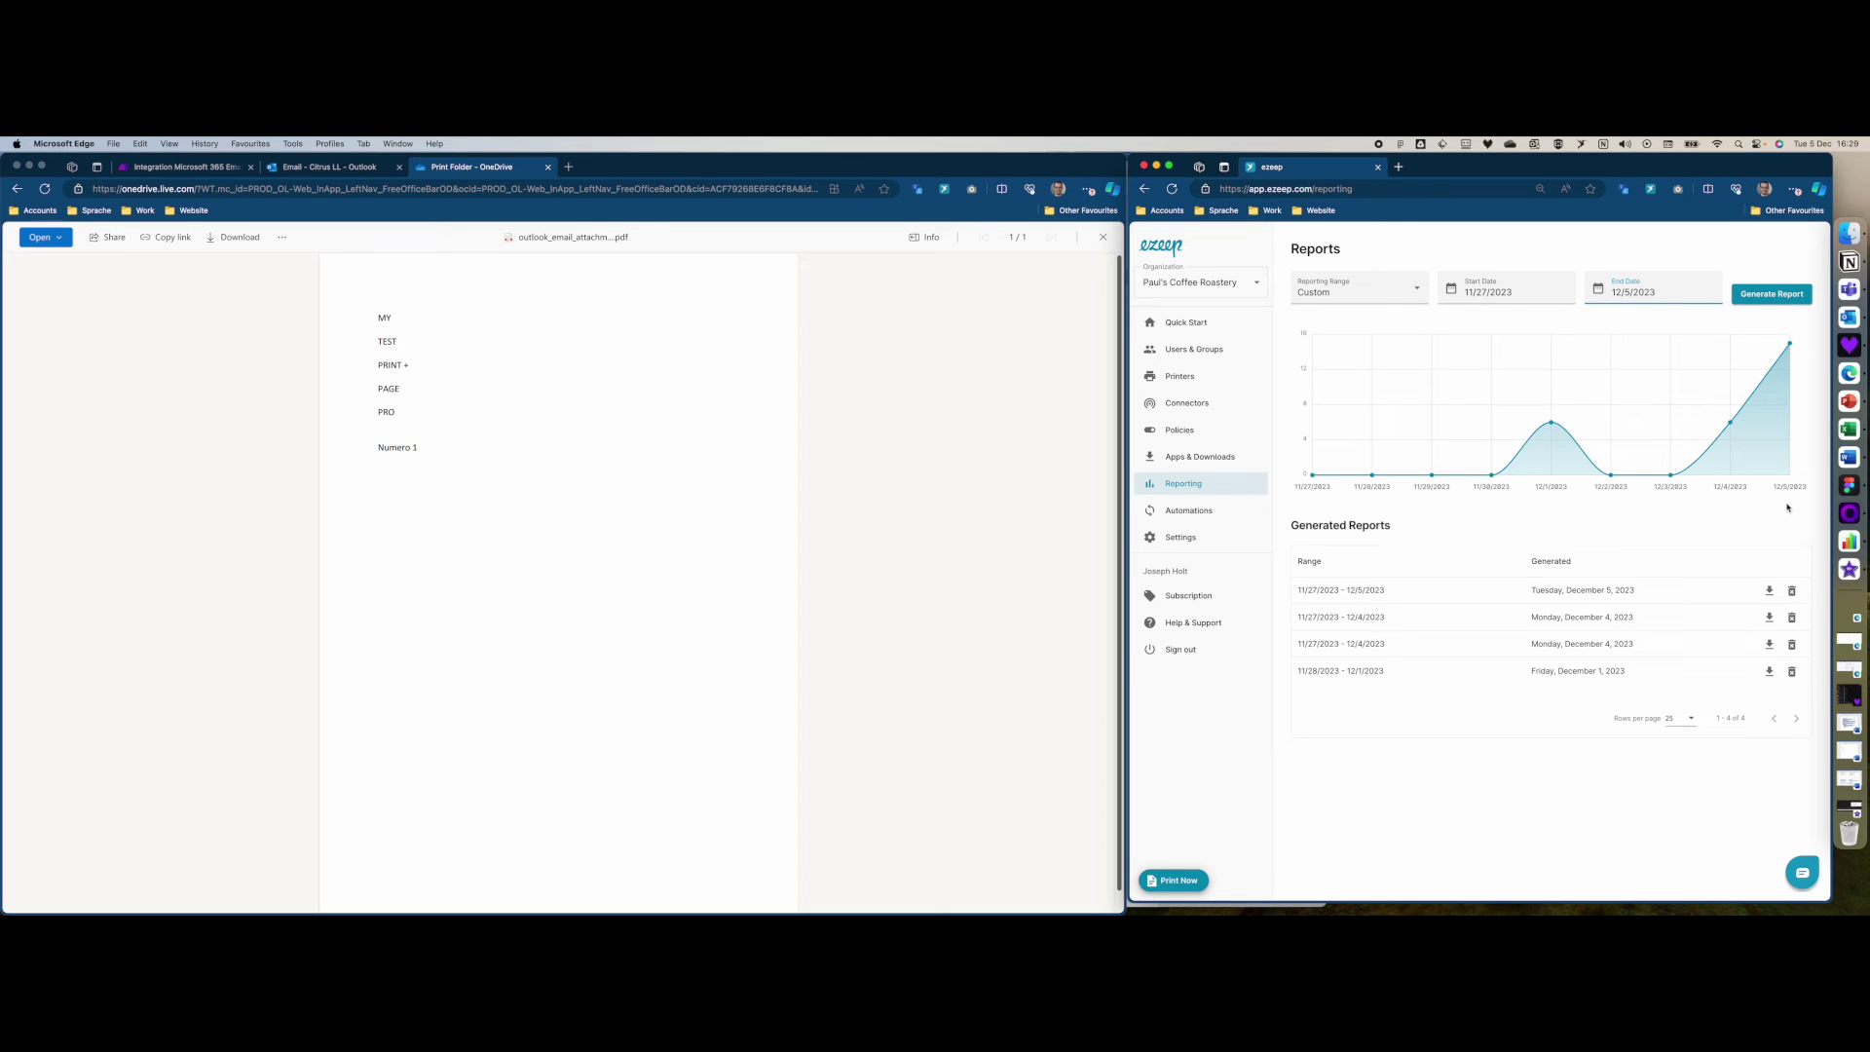
{"action": "left_click", "coordinate": [1774, 297]}
{"action": "left_click", "coordinate": [1771, 592]}
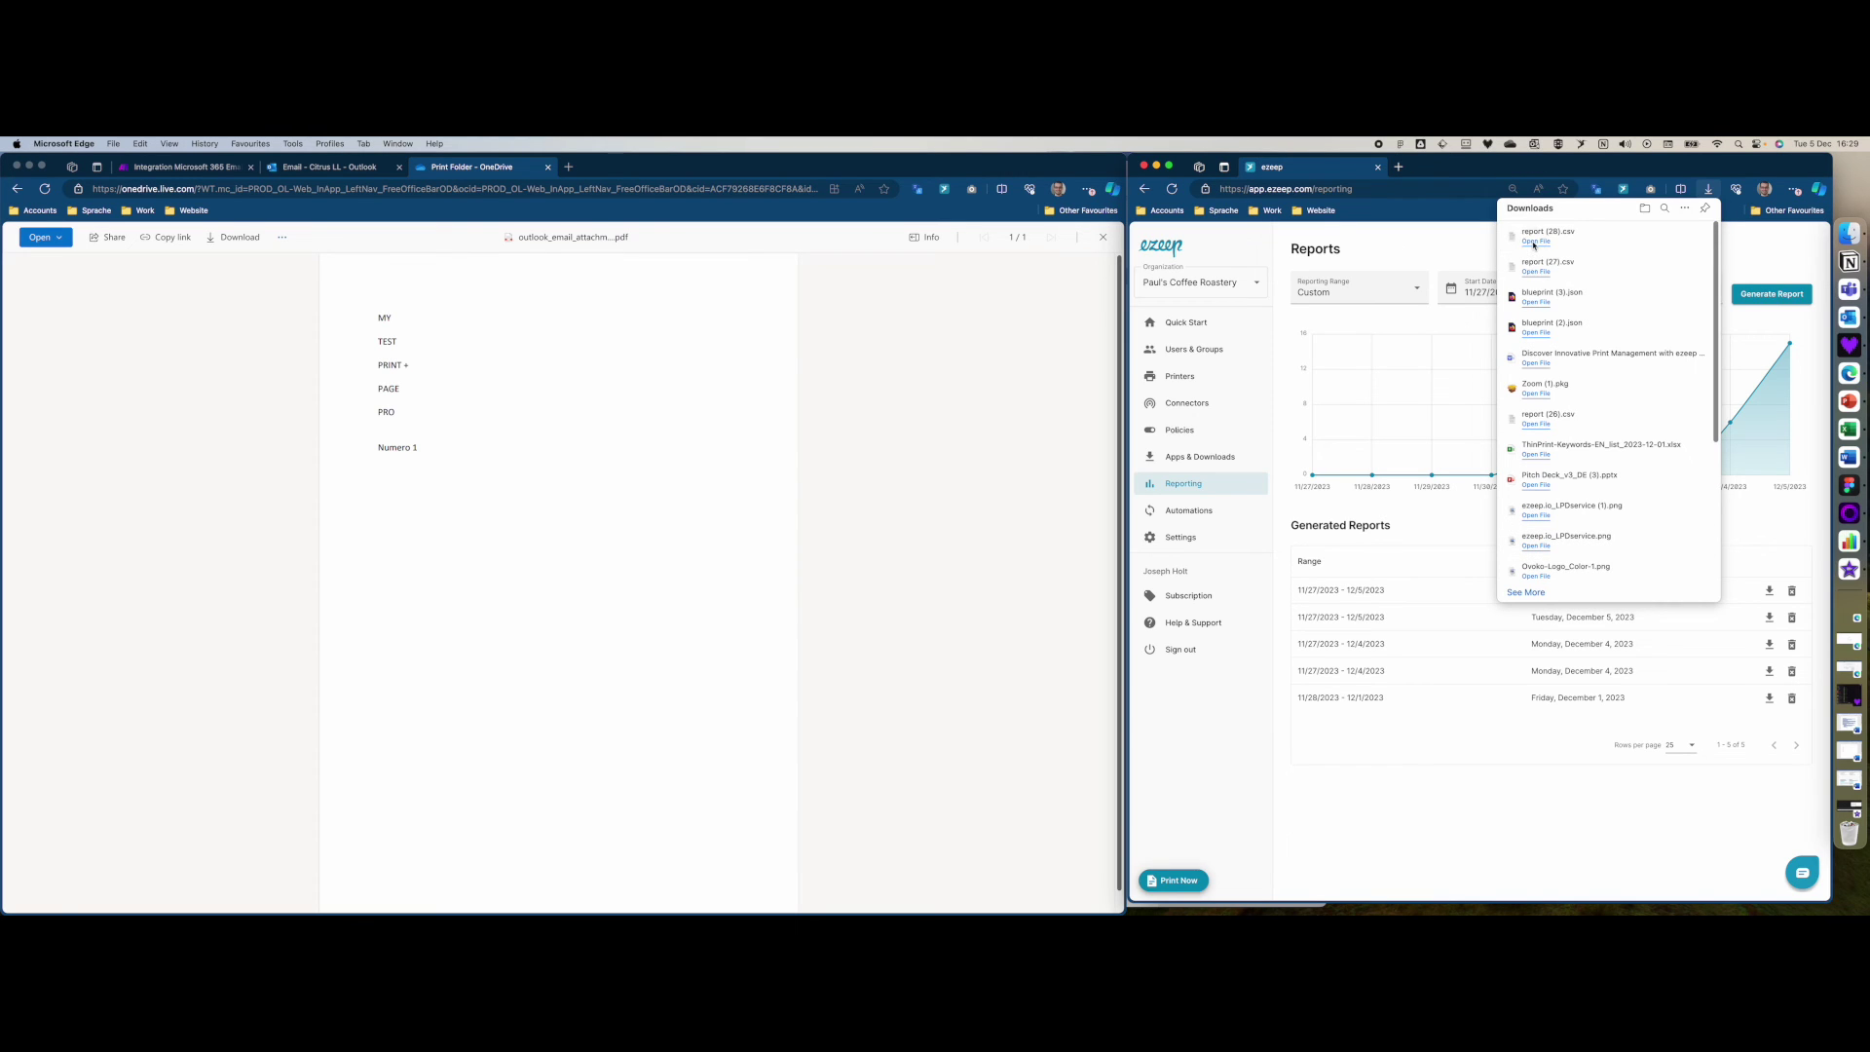
- Open report (28).csv in Numbers, scroll through all print job columns, then close it
{"action": "left_click", "coordinate": [1535, 241]}
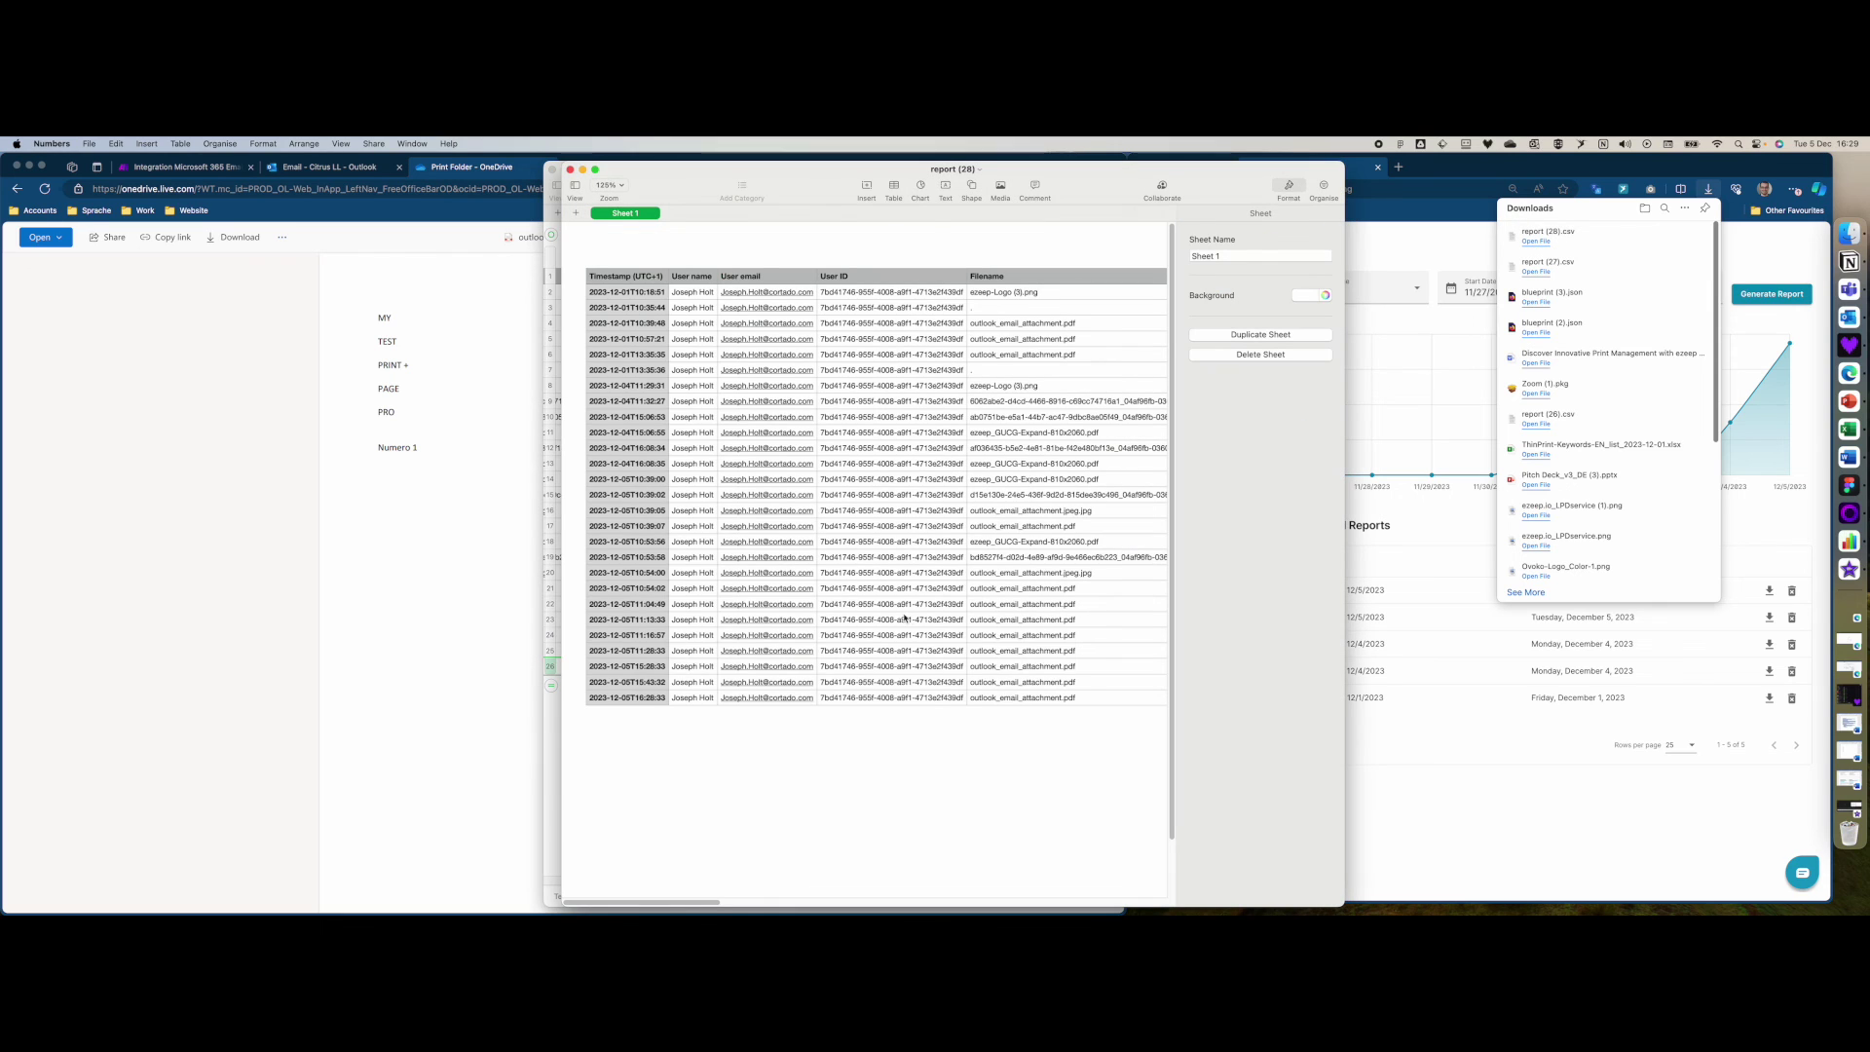
{"action": "scroll", "coordinate": [819, 714], "scroll_direction": "right", "scroll_amount": 10}
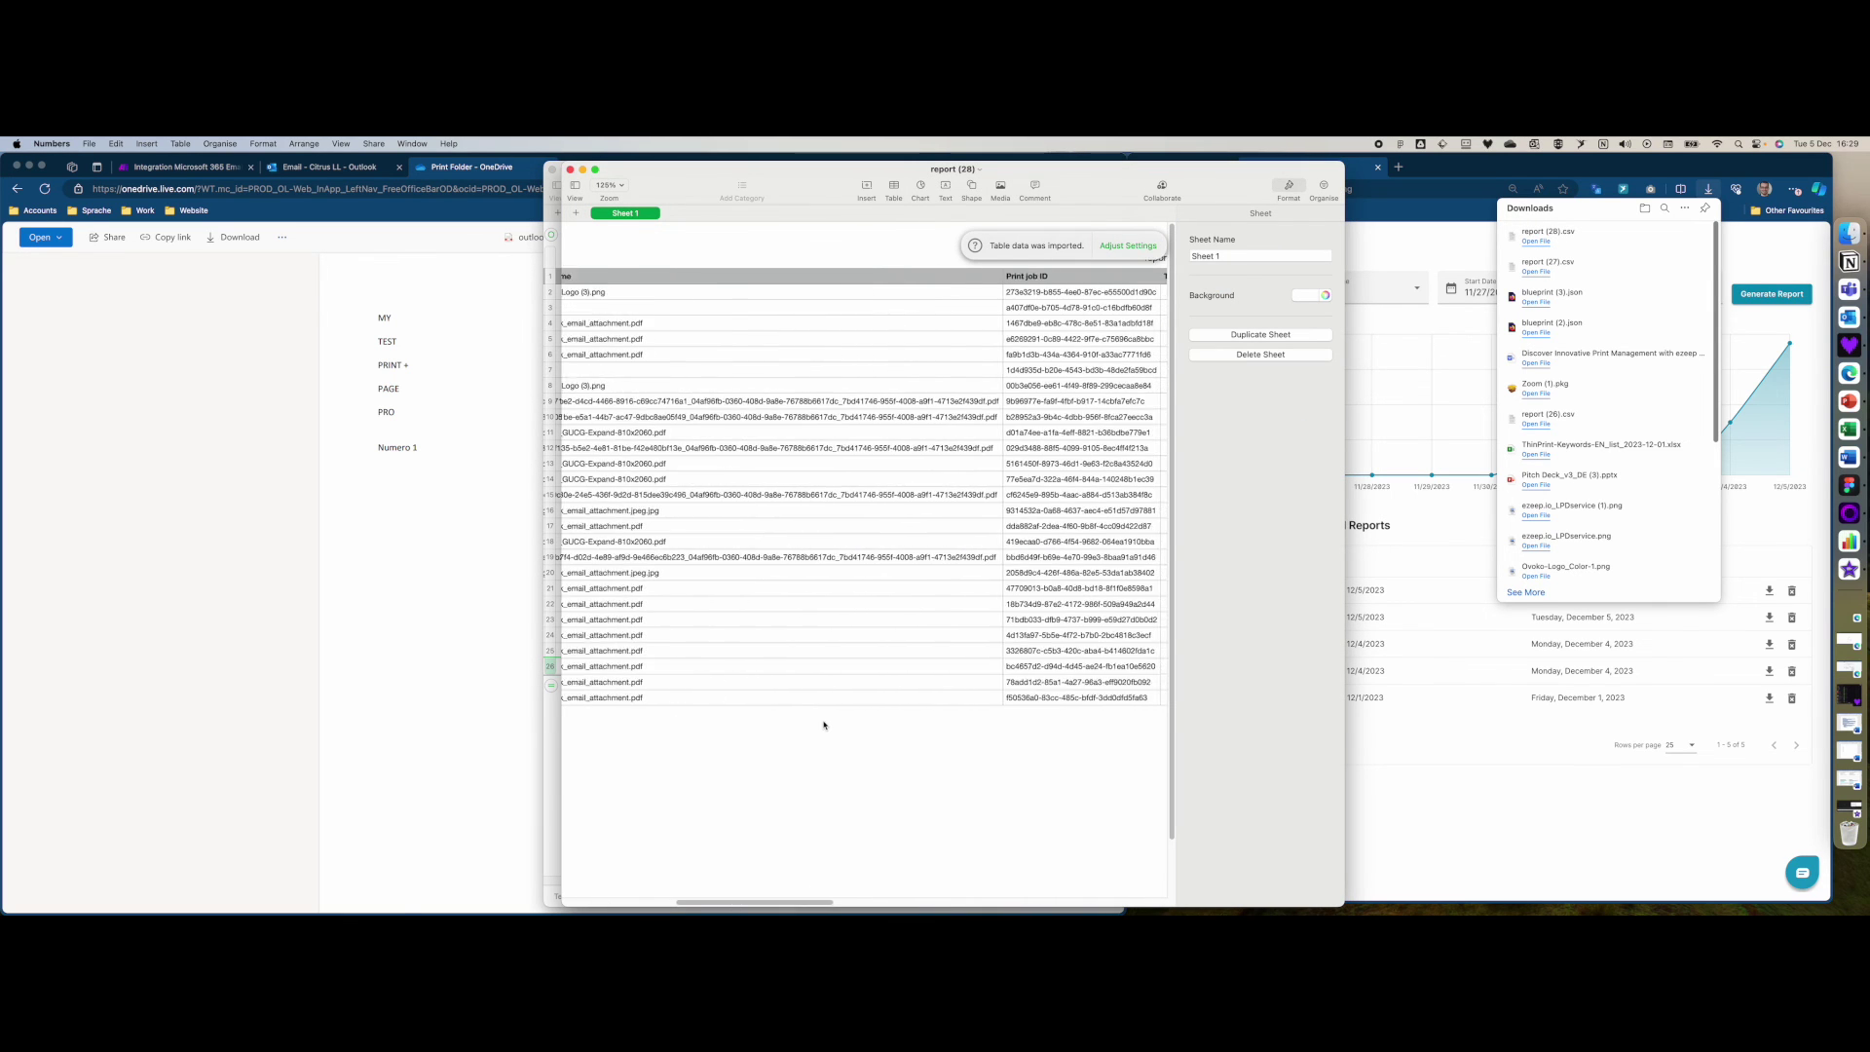
{"action": "scroll", "coordinate": [823, 725], "scroll_direction": "right", "scroll_amount": 10}
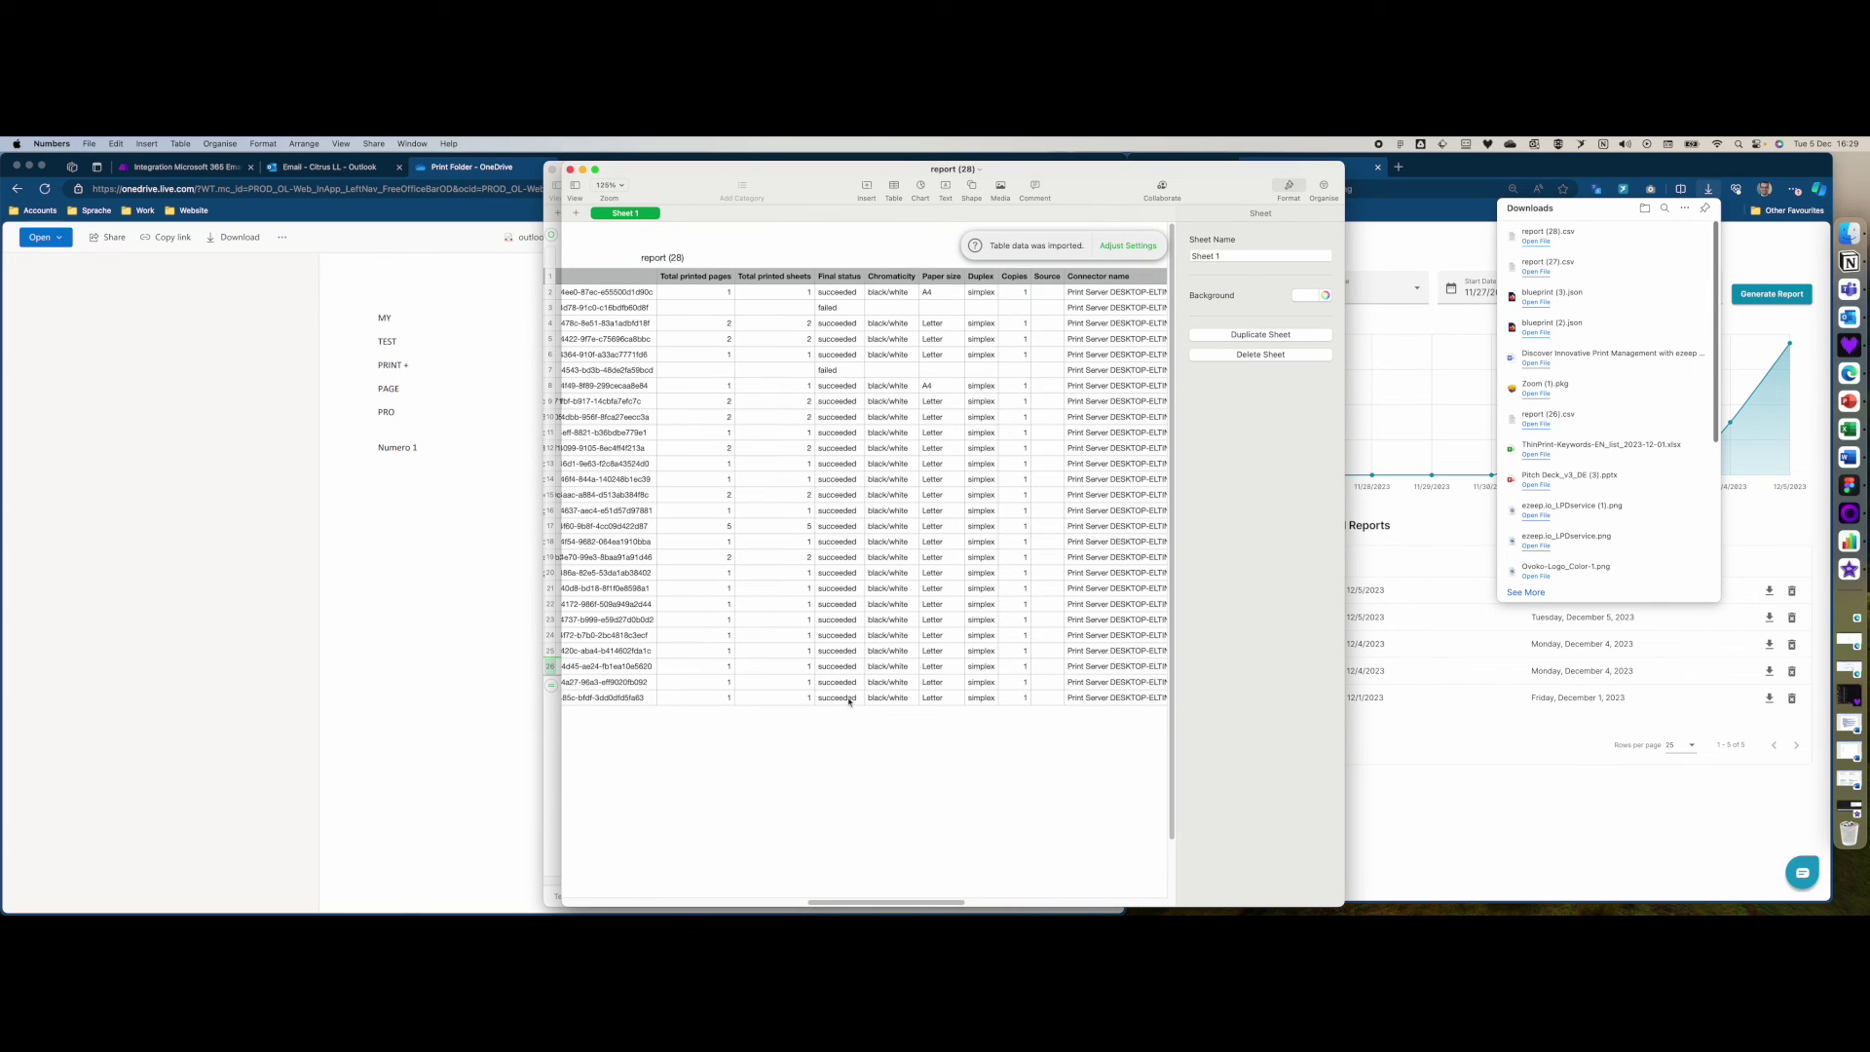
{"action": "scroll", "coordinate": [886, 696], "scroll_direction": "right", "scroll_amount": 12}
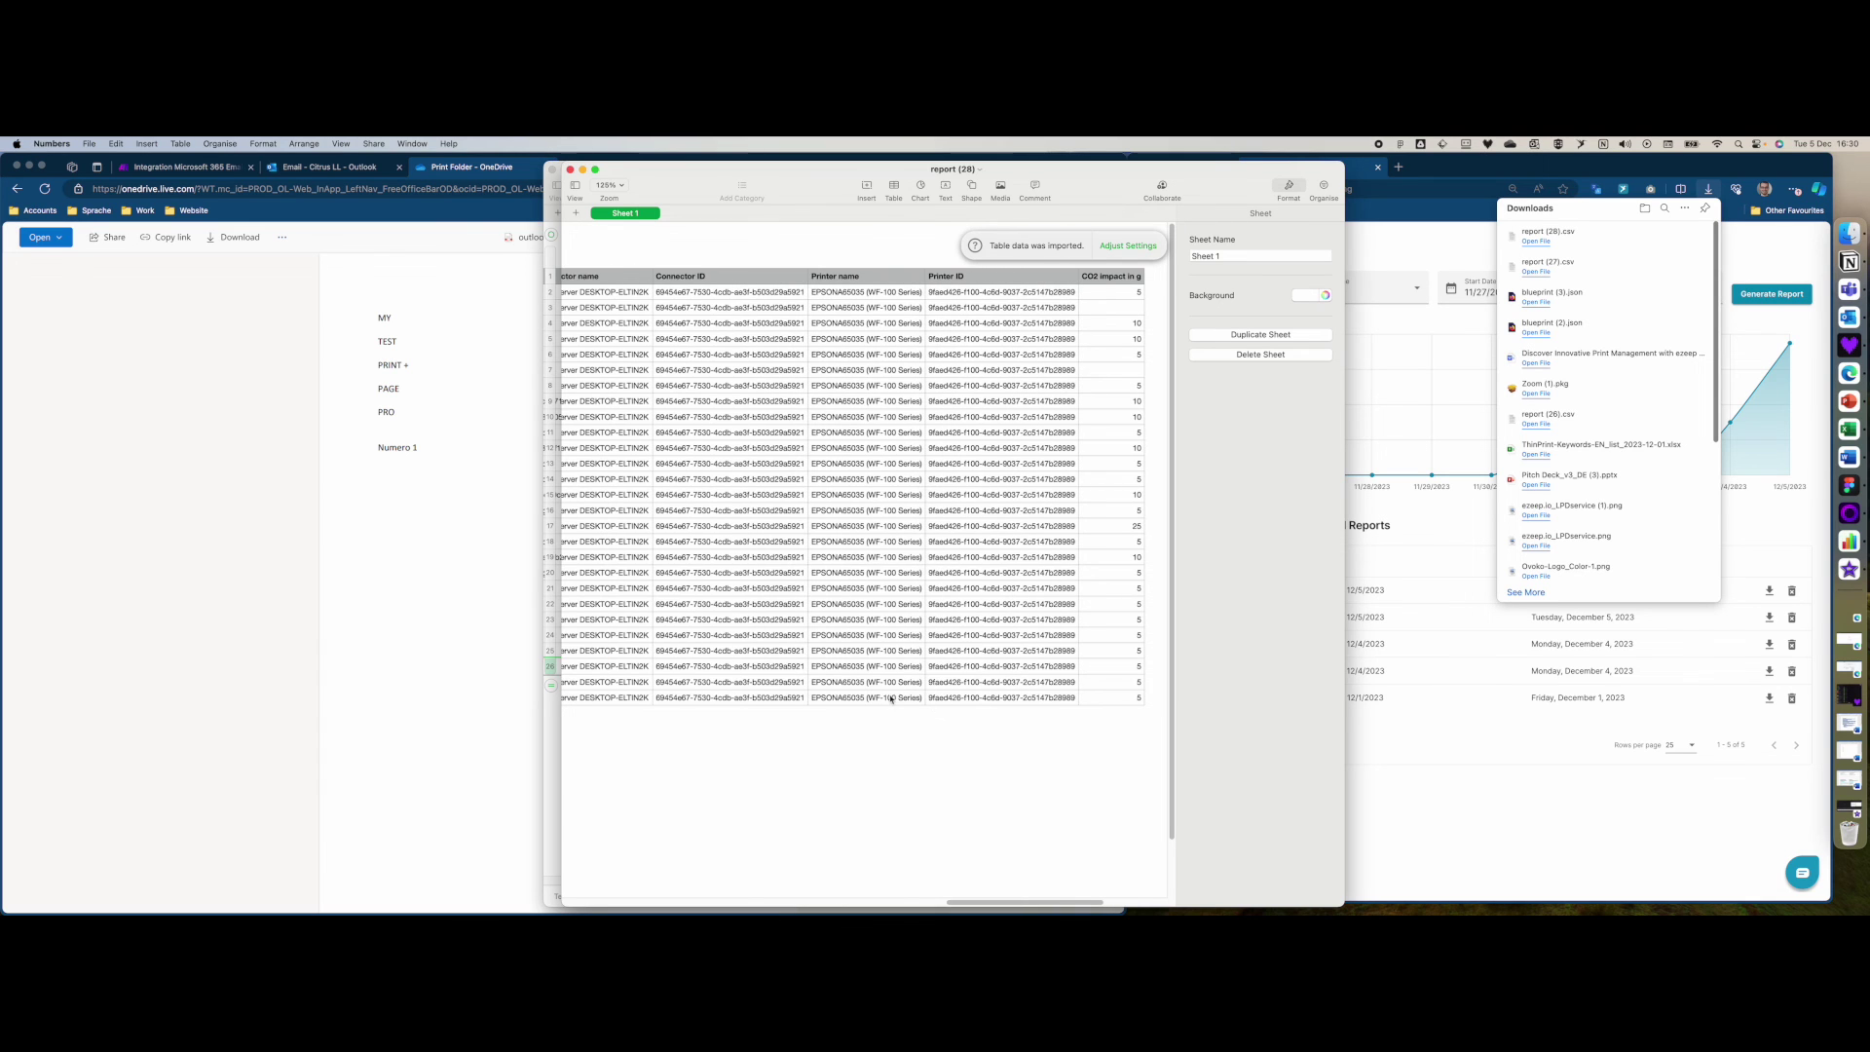
{"action": "left_click", "coordinate": [570, 169]}
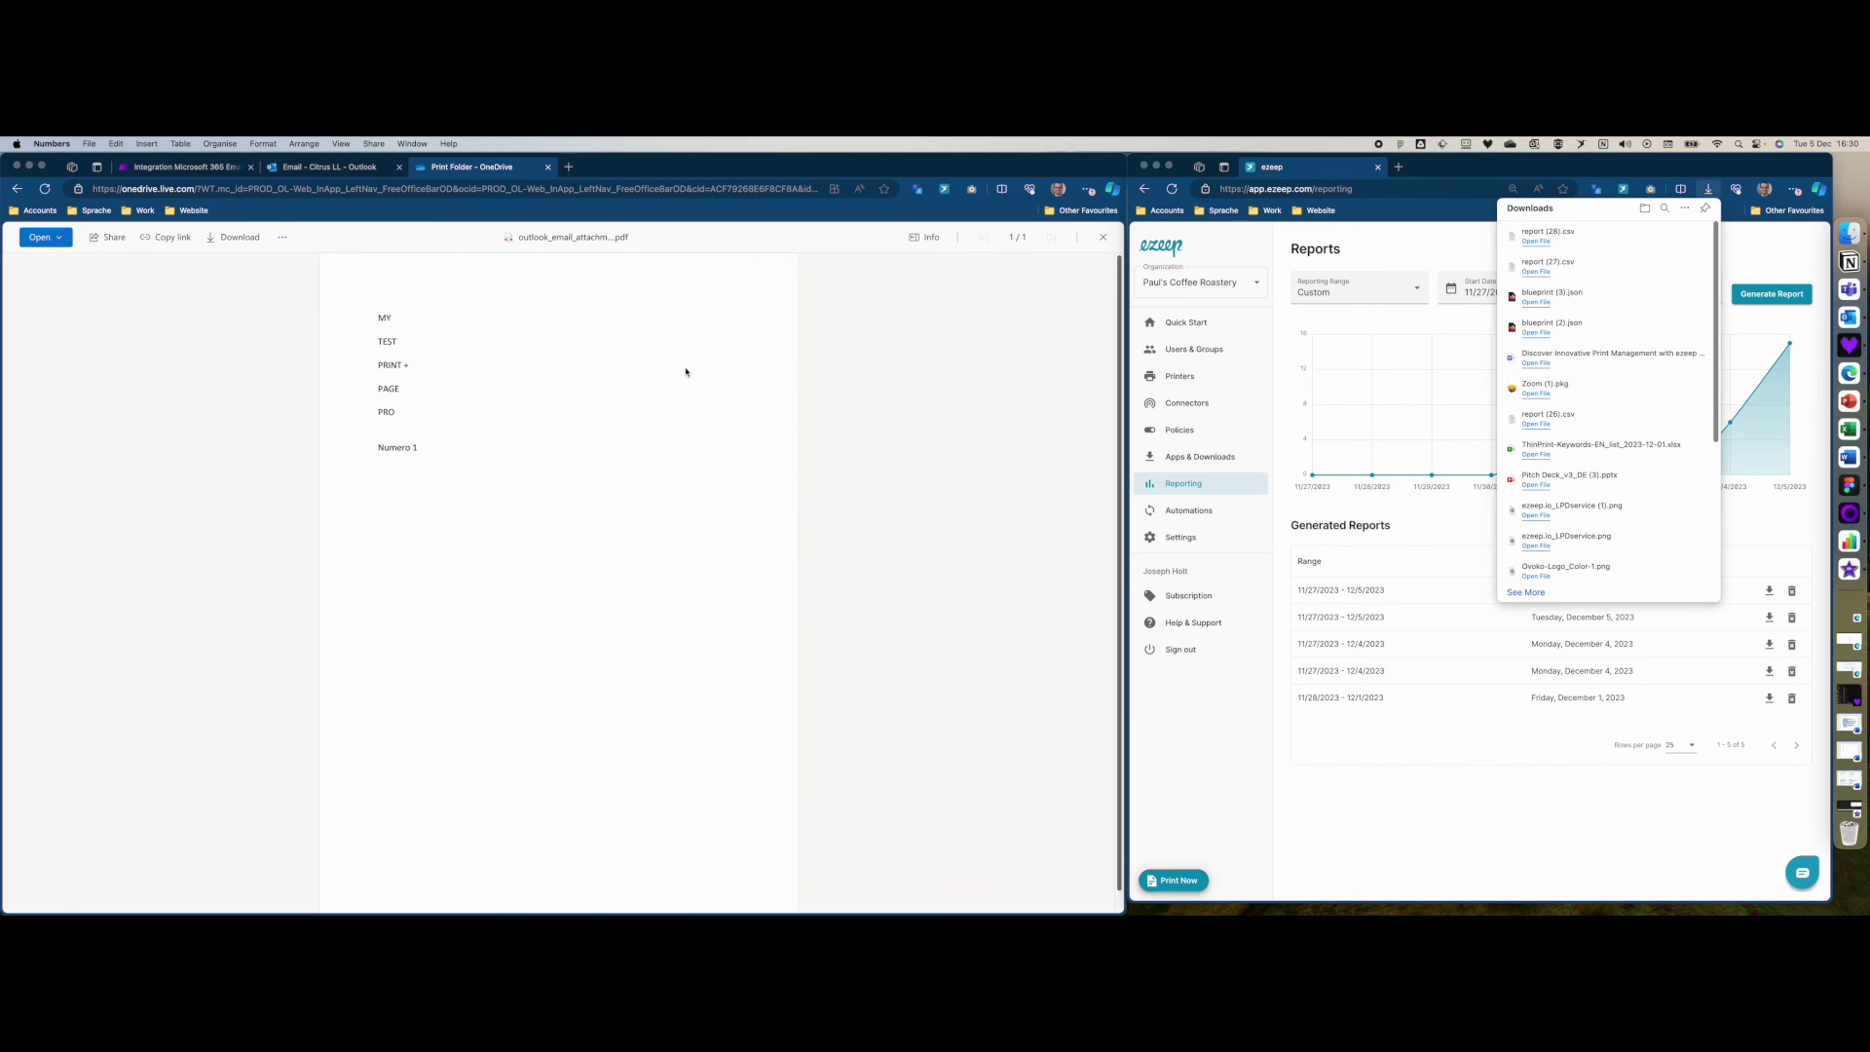
- Dismiss the downloads list to return to ezeep's Reports page
{"action": "key", "text": "super+q"}
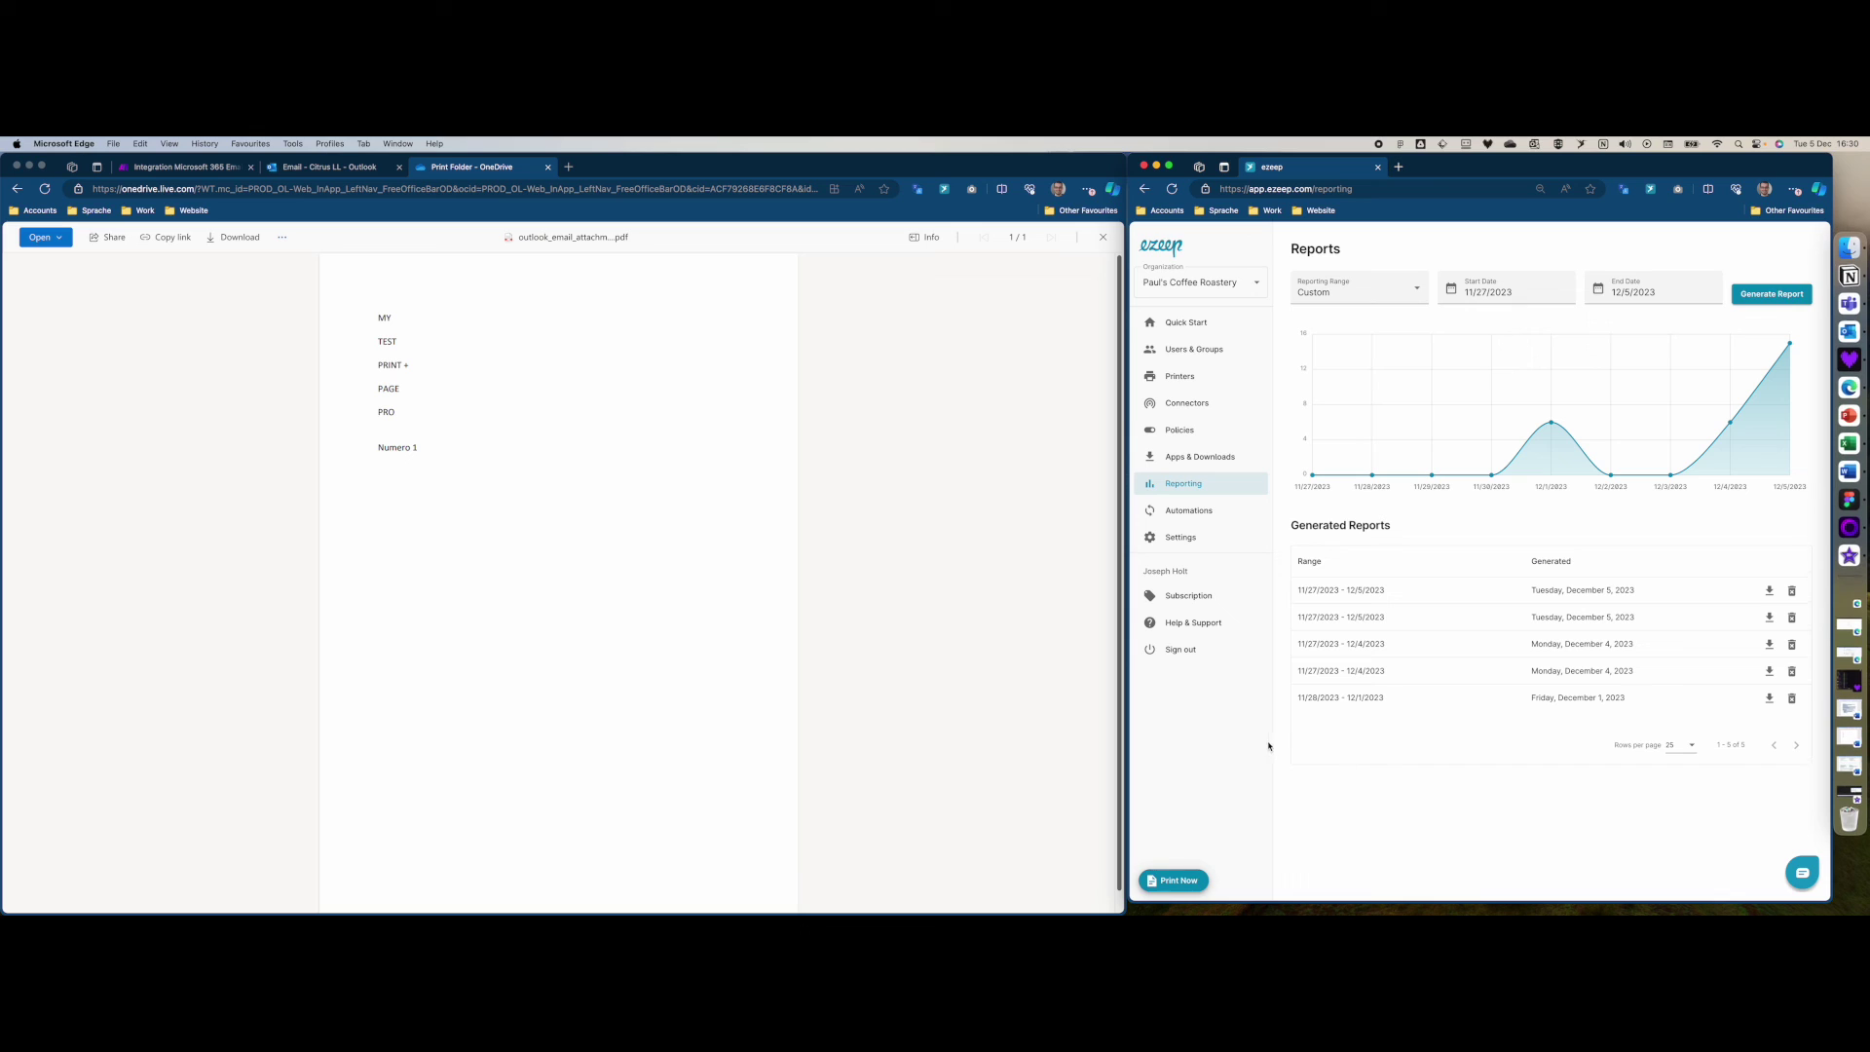